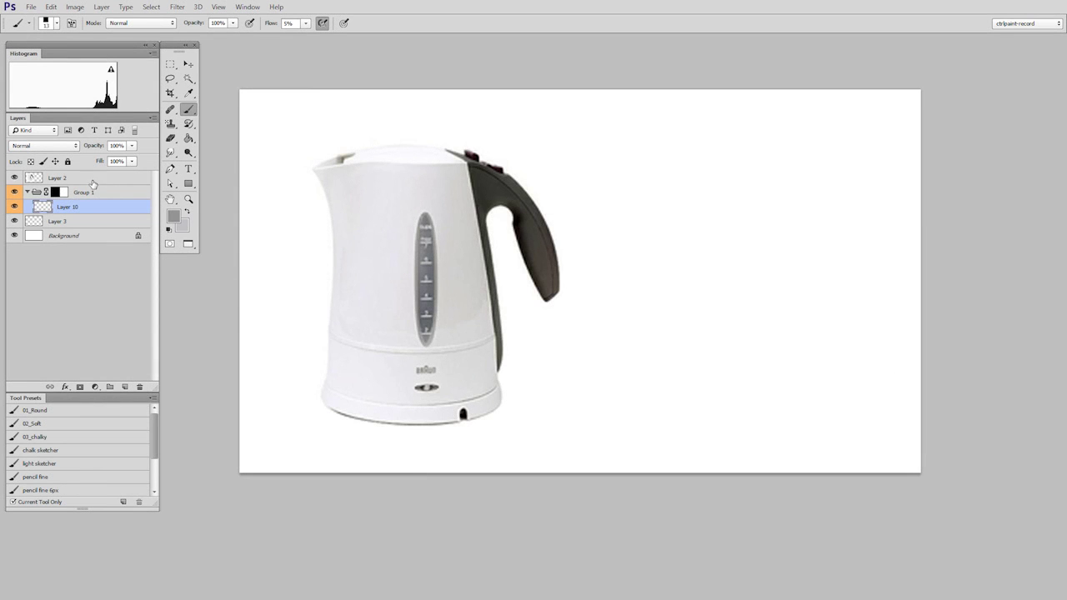
# Step: Shift the kettle photo on Layer 2 slightly left and down on the canvas
pyautogui.hotkey('alt', ']')
pyautogui.hotkey('alt', ']')
pyautogui.click(188, 65)
pyautogui.moveTo(425, 392); pyautogui.dragTo(417, 396)
# Step: Add two new empty layers inside Group 1 for brush sketching
pyautogui.click(111, 196)
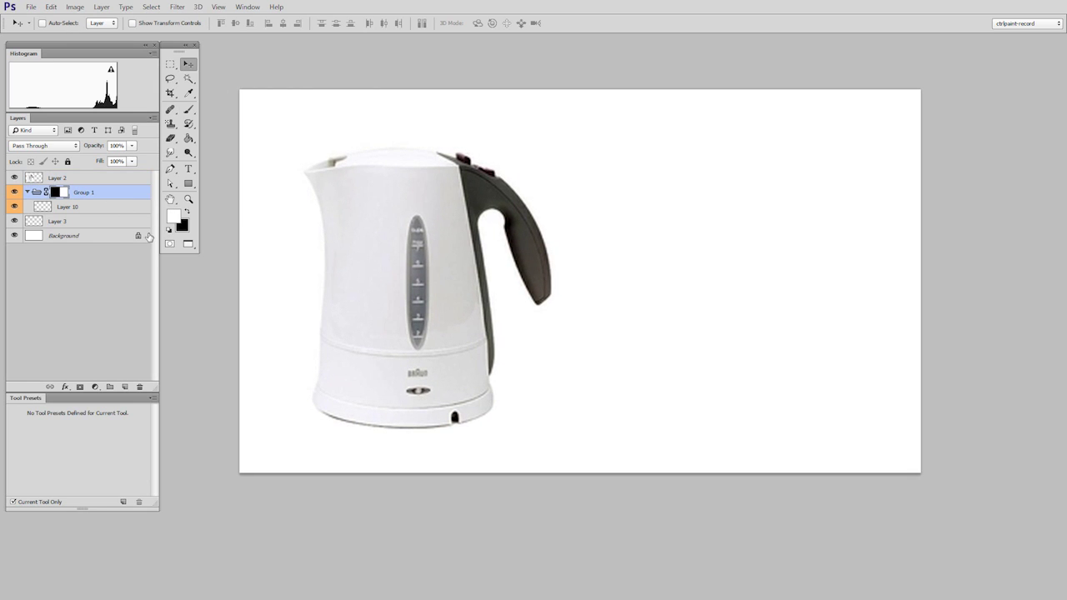
pyautogui.hotkey('ctrl', 'shift', 'alt', 'n')
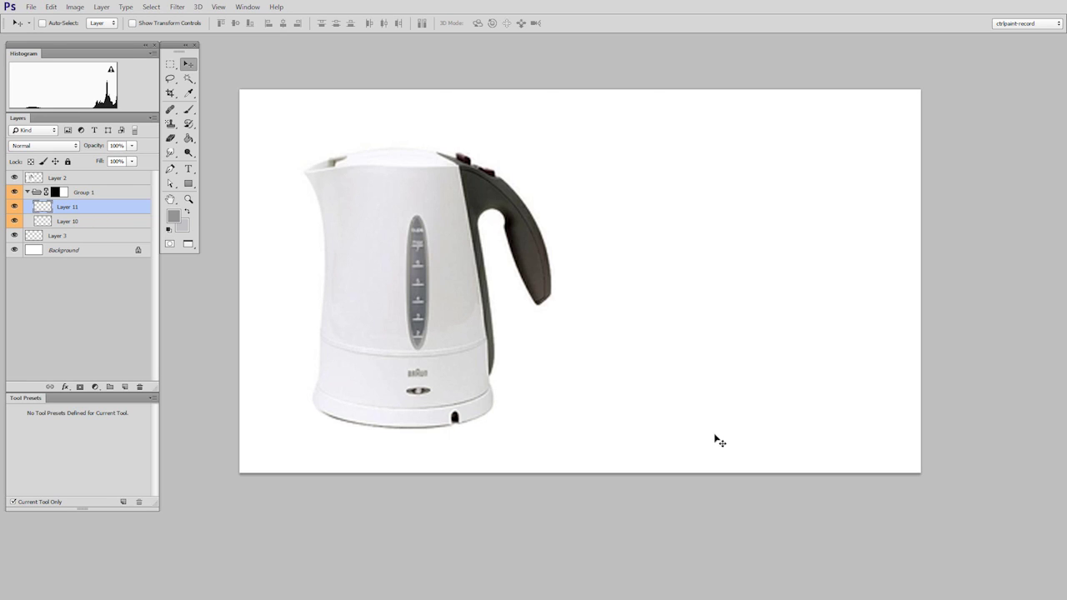
pyautogui.hotkey('ctrl', 'shift', 'alt', 'n')
pyautogui.press('b')
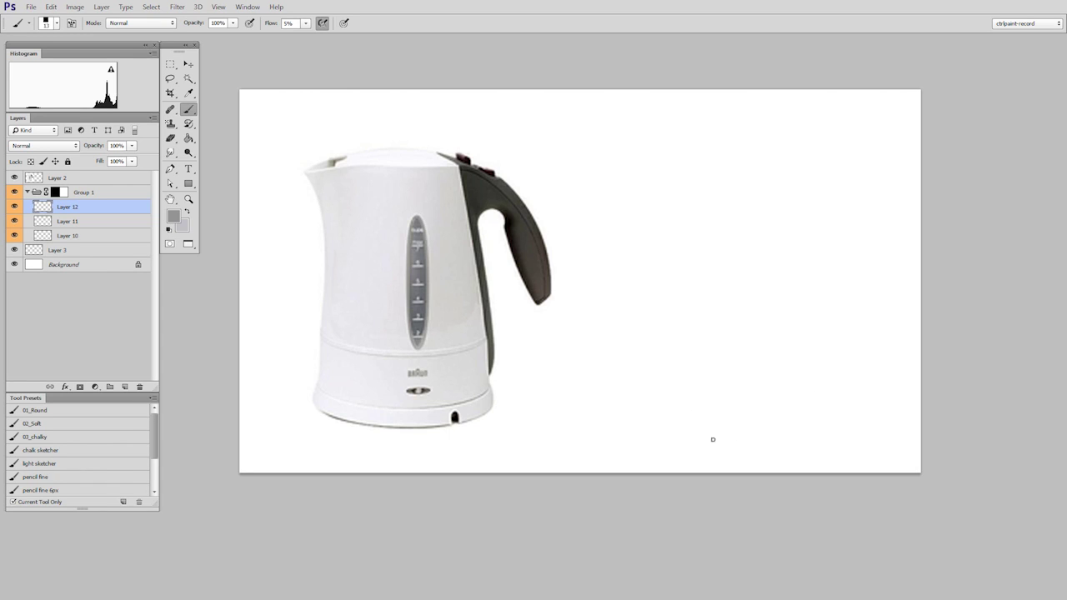
# Step: Sketch the kettle body beside the photo as a light tapered cylinder with top and base ellipses and slanted side lines
pyautogui.moveTo(615, 403)
pyautogui.mouseDown()
pyautogui.moveTo(766, 375)
pyautogui.moveTo(731, 421)
pyautogui.moveTo(671, 367)
pyautogui.moveTo(814, 400)
pyautogui.moveTo(631, 385)
pyautogui.moveTo(833, 382)
pyautogui.moveTo(632, 405)
pyautogui.moveTo(793, 366)
pyautogui.moveTo(657, 417)
pyautogui.moveTo(760, 363)
pyautogui.moveTo(699, 421)
pyautogui.moveTo(704, 372)
pyautogui.moveTo(722, 426)
pyautogui.moveTo(714, 362)
pyautogui.moveTo(730, 425)
pyautogui.moveTo(719, 370)
pyautogui.mouseUp()
pyautogui.moveTo(646, 159)
pyautogui.mouseDown()
pyautogui.moveTo(653, 148)
pyautogui.moveTo(718, 137)
pyautogui.mouseUp()
pyautogui.moveTo(611, 387)
pyautogui.mouseDown()
pyautogui.moveTo(819, 378)
pyautogui.moveTo(637, 417)
pyautogui.moveTo(828, 389)
pyautogui.moveTo(617, 426)
pyautogui.mouseUp()
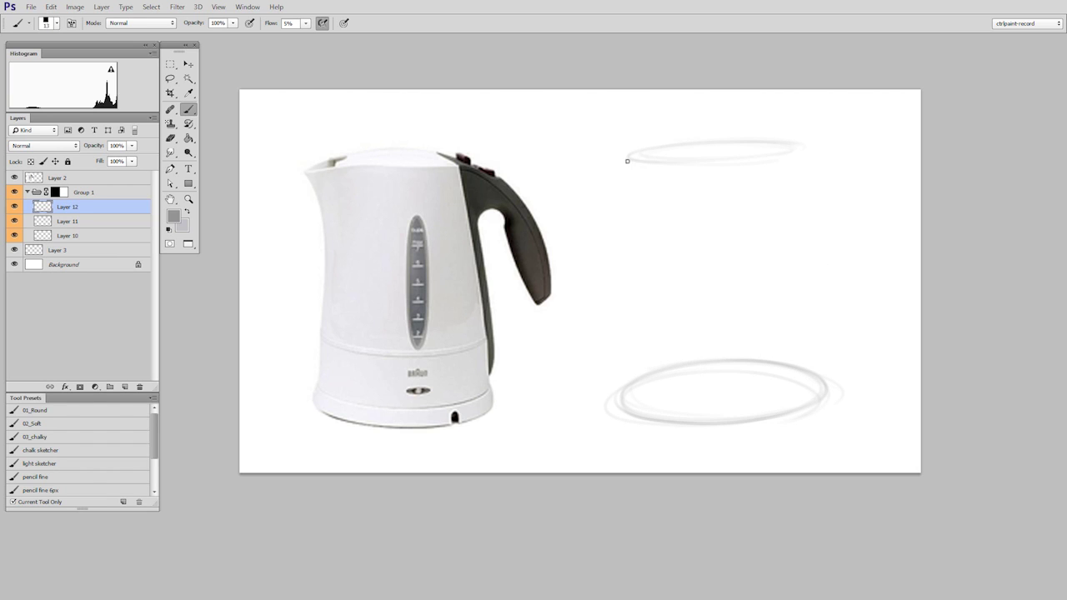
pyautogui.moveTo(627, 161); pyautogui.dragTo(616, 432)
pyautogui.moveTo(796, 154); pyautogui.dragTo(847, 446)
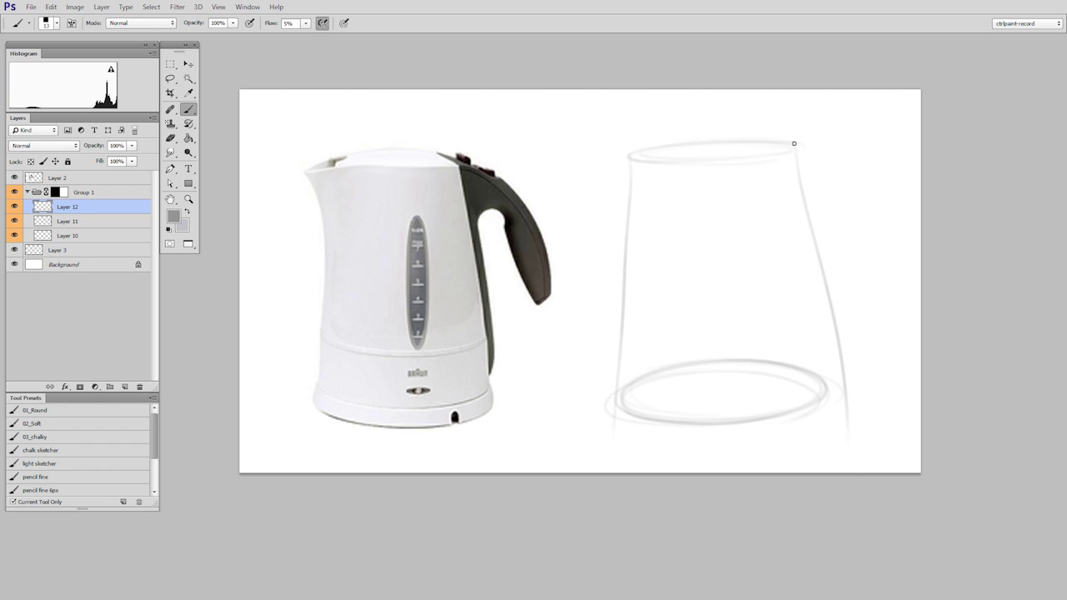
pyautogui.moveTo(795, 143); pyautogui.dragTo(832, 465)
pyautogui.moveTo(787, 155); pyautogui.dragTo(824, 374)
# Step: Erase the overrunning side line below the base and lighten the base ellipse with the Eraser
pyautogui.press('e')
pyautogui.moveTo(838, 448); pyautogui.dragTo(836, 445)
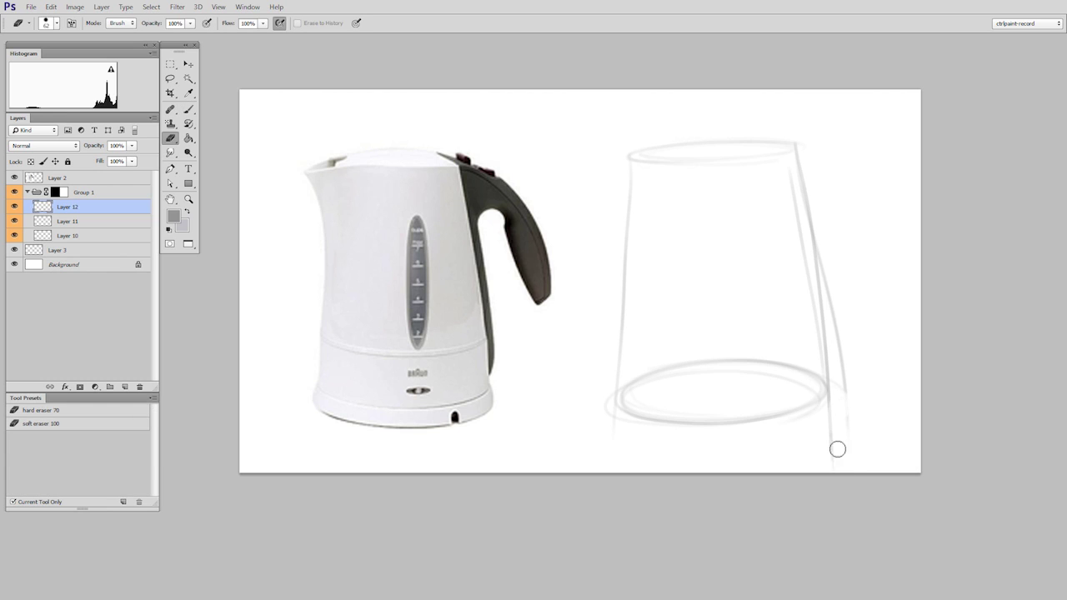
pyautogui.moveTo(767, 408); pyautogui.dragTo(784, 409)
pyautogui.moveTo(667, 370)
pyautogui.mouseDown()
pyautogui.moveTo(655, 366)
pyautogui.moveTo(781, 367)
pyautogui.mouseUp()
pyautogui.press('[')
pyautogui.press('[')
pyautogui.press('[')
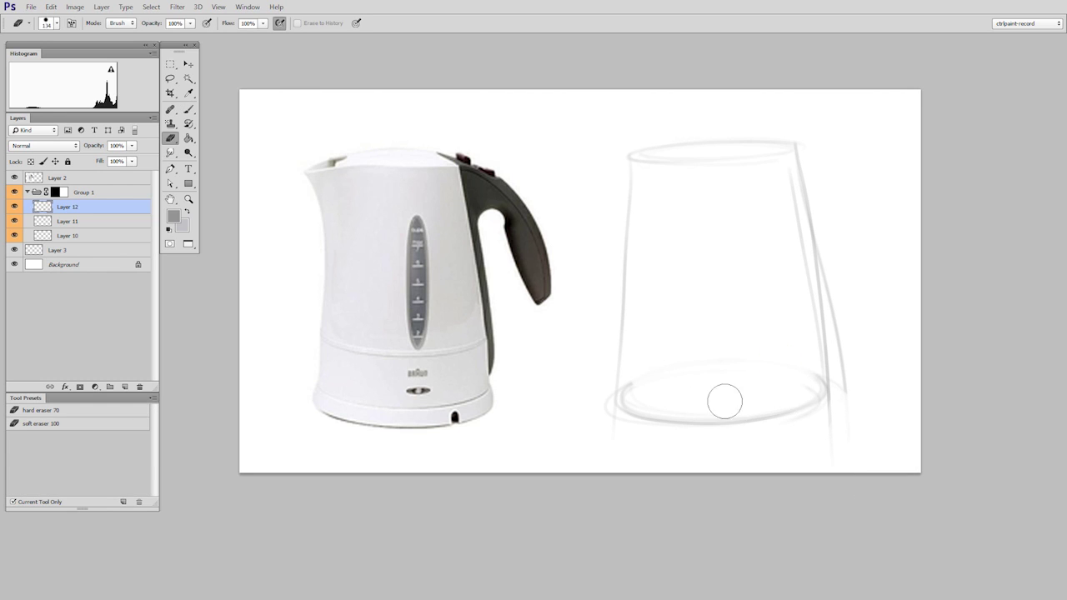
# Step: Skew and nudge the body sketch with Free Transform to level its top and base ellipses
pyautogui.hotkey('ctrl', 't')
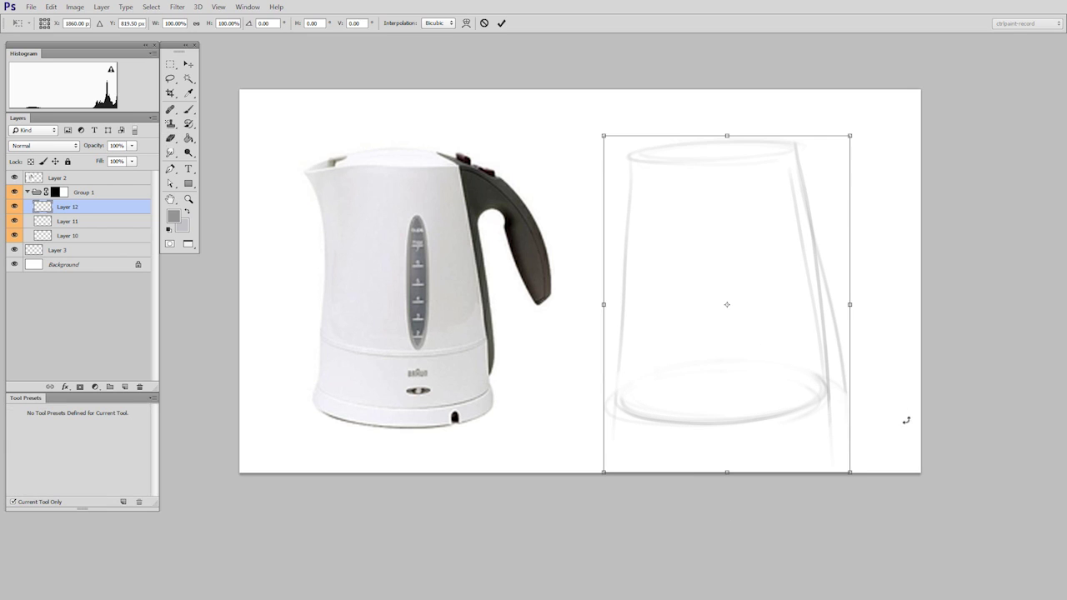
pyautogui.moveTo(898, 419); pyautogui.dragTo(898, 421)
pyautogui.press('Return')
pyautogui.hotkey('ctrl', 't')
pyautogui.moveTo(850, 309); pyautogui.dragTo(850, 313)
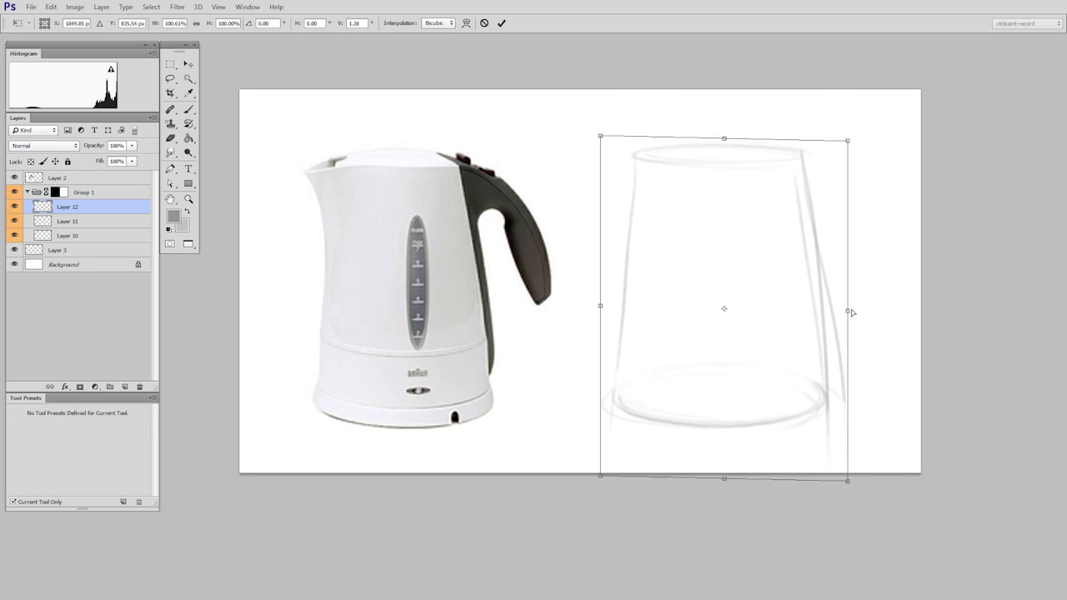
pyautogui.press('Return')
pyautogui.hotkey('ctrl', 't')
pyautogui.moveTo(795, 249); pyautogui.dragTo(799, 246)
pyautogui.press('Return')
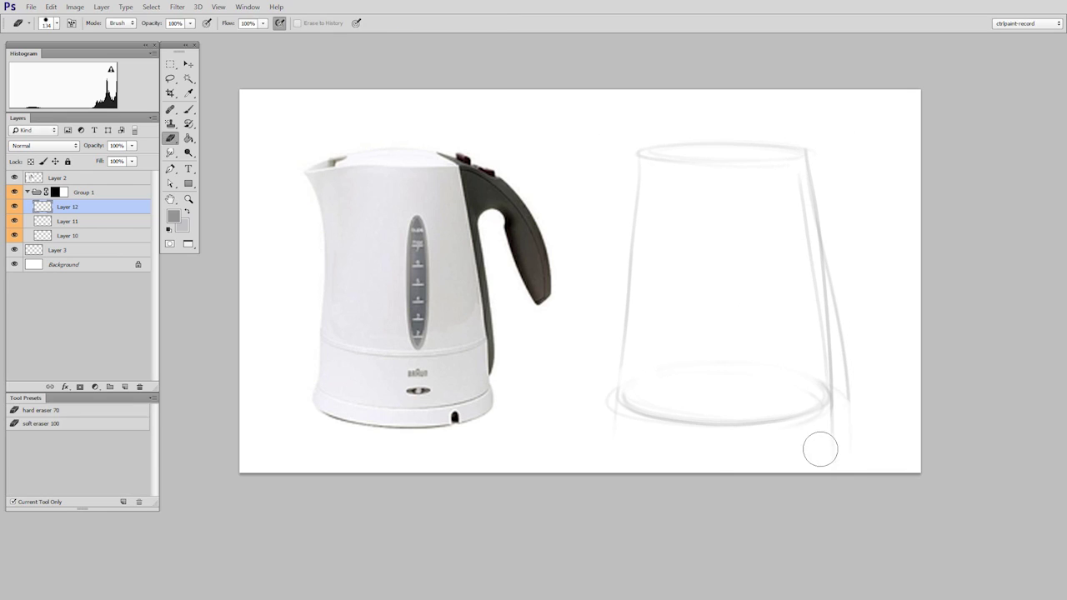
# Step: Reduce the layers in Group 1 to two while keeping the kettle body sketch
pyautogui.hotkey('ctrl', 'alt', 'shift', 'n')
pyautogui.press('b')
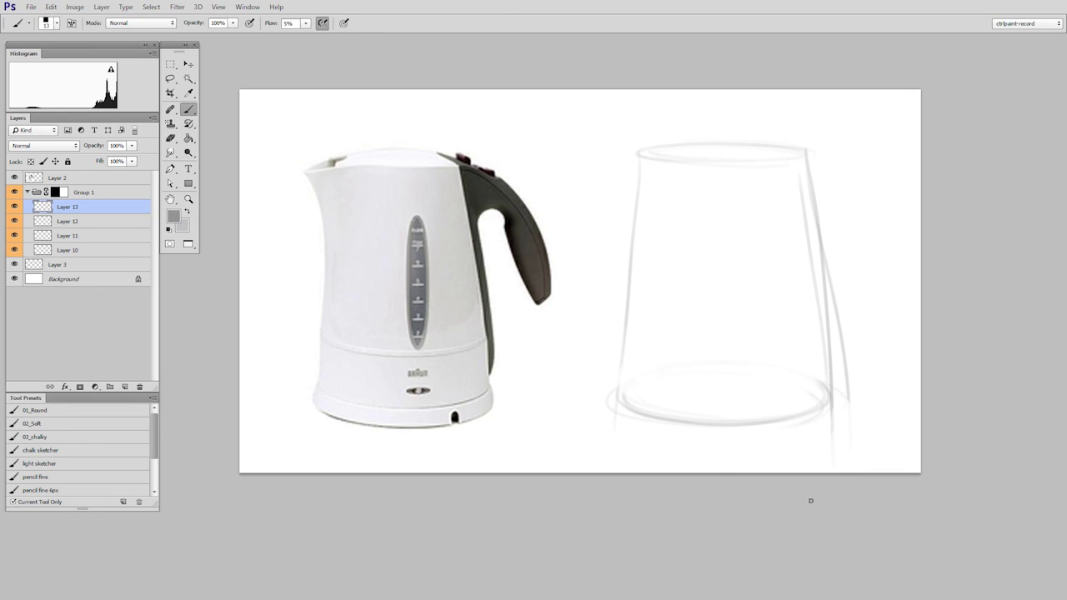
pyautogui.click(738, 474)
pyautogui.click(550, 224)
pyautogui.press('Delete')
pyautogui.press('Delete')
# Step: Narrow the body sketch horizontally and adjust its skew with Free Transform
pyautogui.hotkey('ctrl', 't')
pyautogui.moveTo(851, 308)
pyautogui.mouseDown()
pyautogui.moveTo(826, 316)
pyautogui.moveTo(831, 329)
pyautogui.mouseUp()
pyautogui.press('Return')
# Step: Sketch the pointed spout, the domed lid curve and the outer side contours over the body construction
pyautogui.press('b')
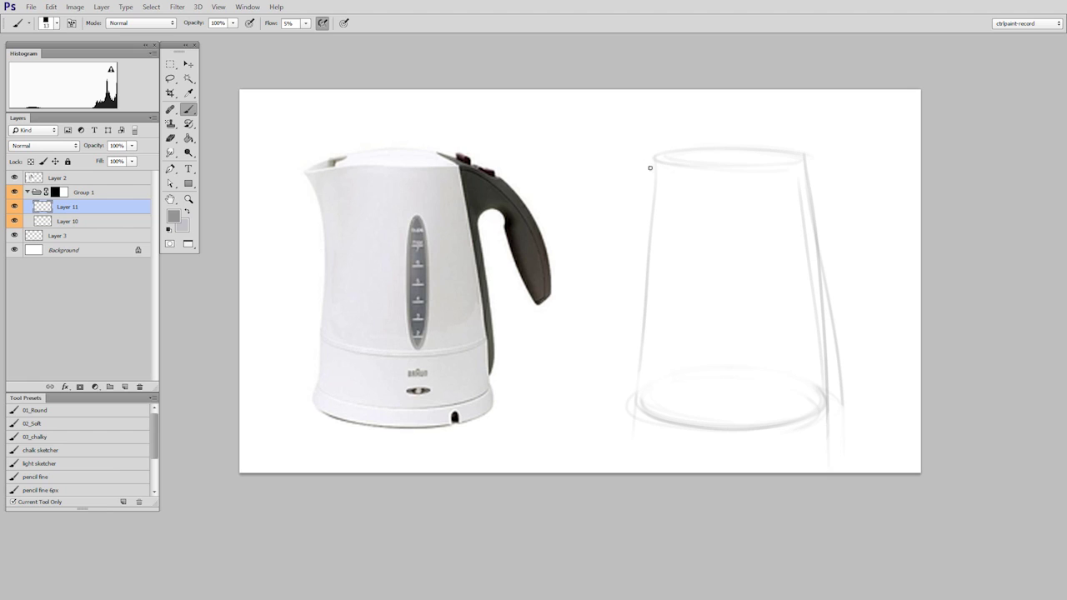
pyautogui.moveTo(639, 162); pyautogui.dragTo(659, 194)
pyautogui.moveTo(635, 157); pyautogui.dragTo(661, 195)
pyautogui.moveTo(641, 173); pyautogui.dragTo(662, 206)
pyautogui.moveTo(635, 159)
pyautogui.mouseDown()
pyautogui.moveTo(730, 138)
pyautogui.moveTo(718, 140)
pyautogui.moveTo(777, 145)
pyautogui.moveTo(833, 172)
pyautogui.mouseUp()
pyautogui.moveTo(779, 143)
pyautogui.mouseDown()
pyautogui.moveTo(812, 160)
pyautogui.moveTo(844, 352)
pyautogui.mouseUp()
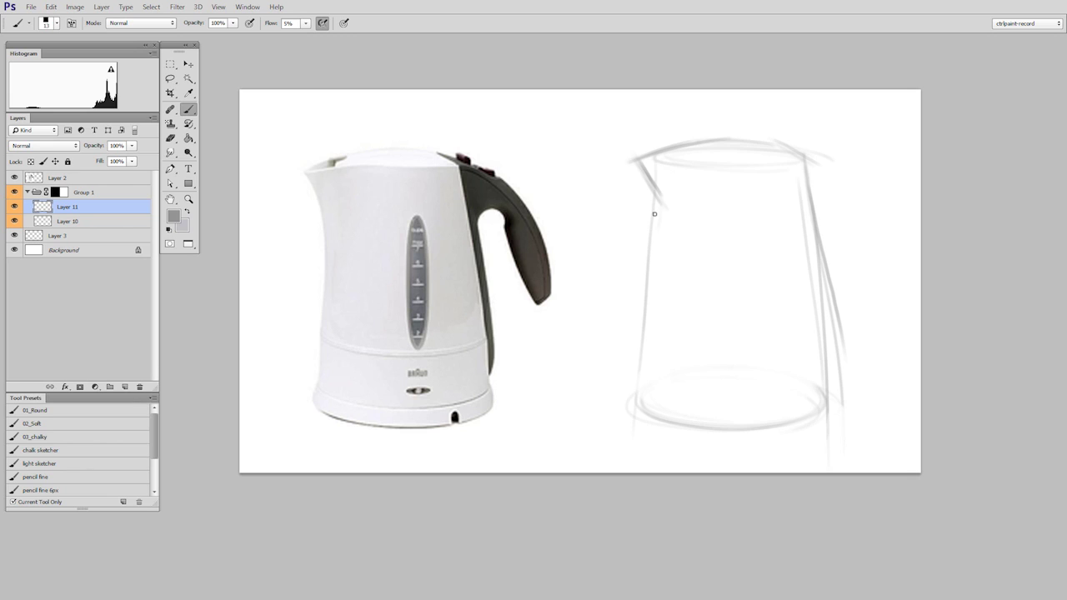
pyautogui.moveTo(655, 223); pyautogui.dragTo(639, 361)
# Step: Merge the outline layer down and rework the kettle's left side with the Eraser and Brush
pyautogui.press('e')
pyautogui.hotkey('ctrl', 'e')
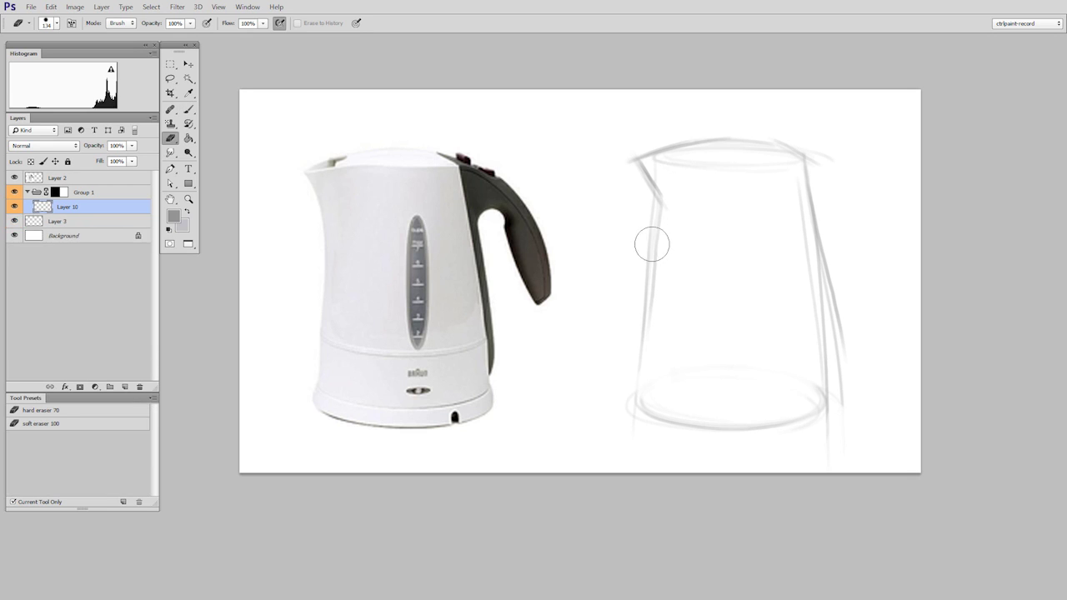
pyautogui.moveTo(643, 267); pyautogui.dragTo(638, 381)
pyautogui.press('b')
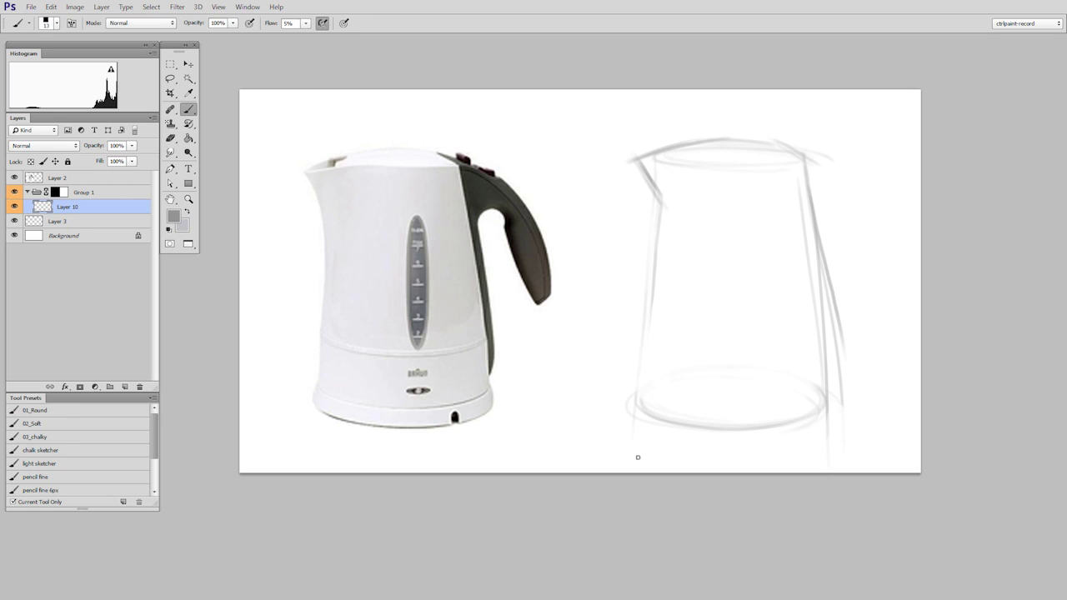
pyautogui.moveTo(656, 205); pyautogui.dragTo(638, 405)
# Step: Draw a vertical centre line through the kettle and slanted guide lines for the lower seam, using separate layers
pyautogui.moveTo(631, 345); pyautogui.dragTo(734, 365)
pyautogui.hotkey('ctrl', 'shift', 'alt', 'n')
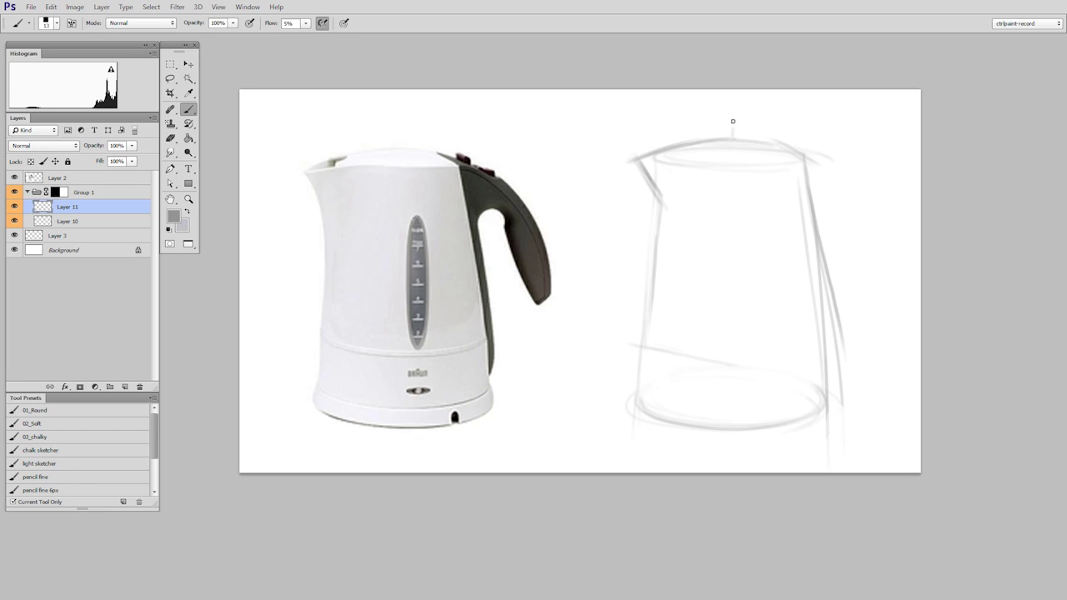
pyautogui.moveTo(733, 122); pyautogui.dragTo(727, 517)
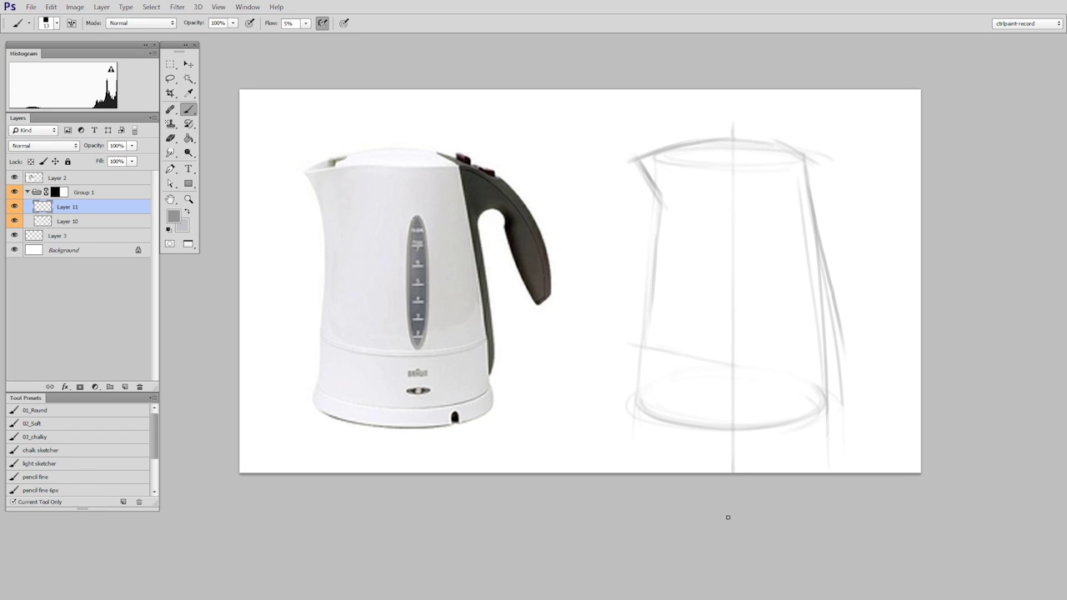
pyautogui.hotkey('ctrl', 'shift', 'alt', 'n')
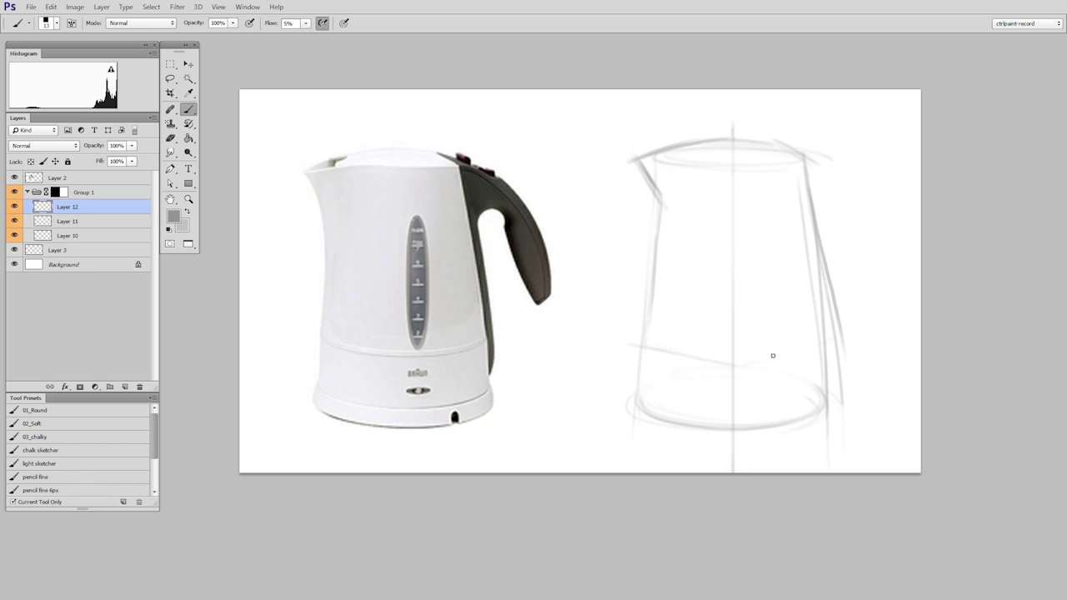
pyautogui.keyDown('shift'); pyautogui.click(825, 341); pyautogui.keyUp('shift')
pyautogui.moveTo(659, 353)
pyautogui.mouseDown()
pyautogui.moveTo(786, 377)
pyautogui.moveTo(679, 362)
pyautogui.moveTo(780, 360)
pyautogui.mouseUp()
# Step: Redraw the right side of the kettle body down to the seam with repeated strokes on a new layer
pyautogui.hotkey('ctrl', 'alt', 'shift', 'n')
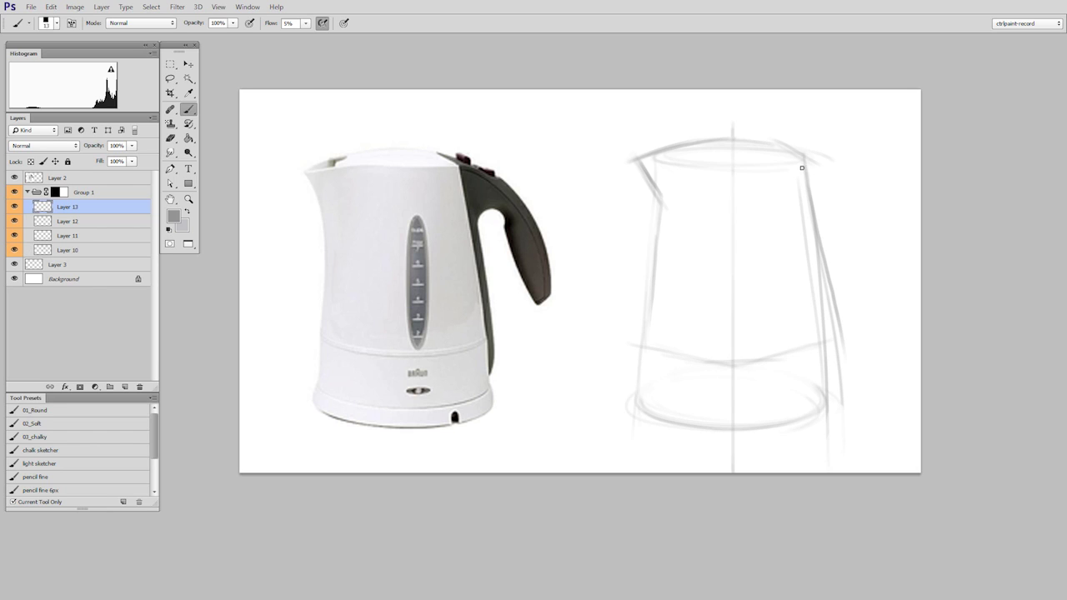
pyautogui.moveTo(798, 160)
pyautogui.mouseDown()
pyautogui.moveTo(831, 355)
pyautogui.moveTo(821, 271)
pyautogui.moveTo(833, 345)
pyautogui.mouseUp()
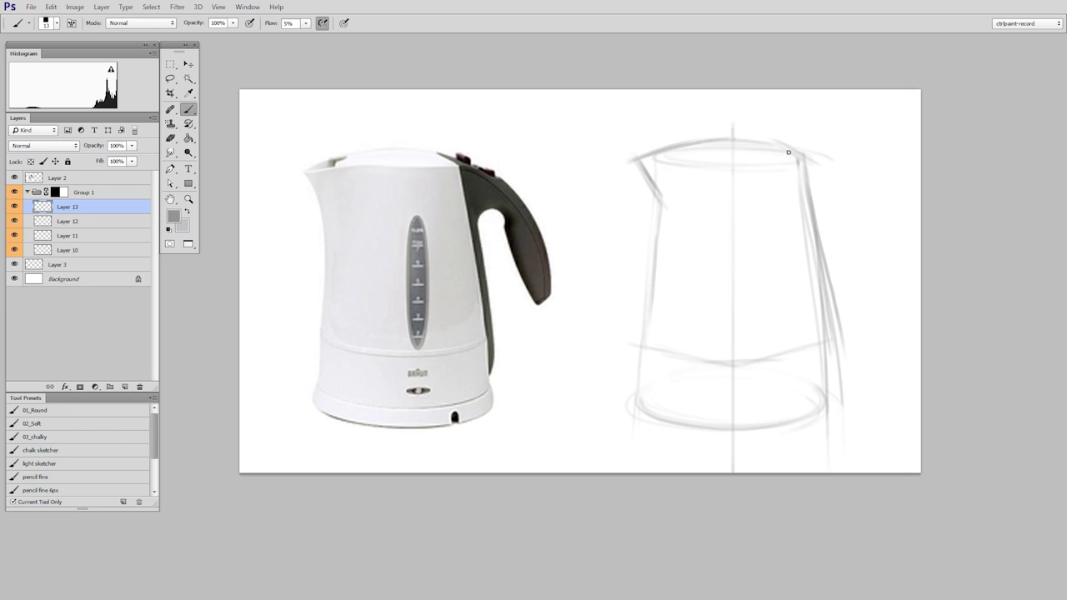
pyautogui.moveTo(800, 190); pyautogui.dragTo(830, 345)
pyautogui.moveTo(807, 193); pyautogui.dragTo(832, 347)
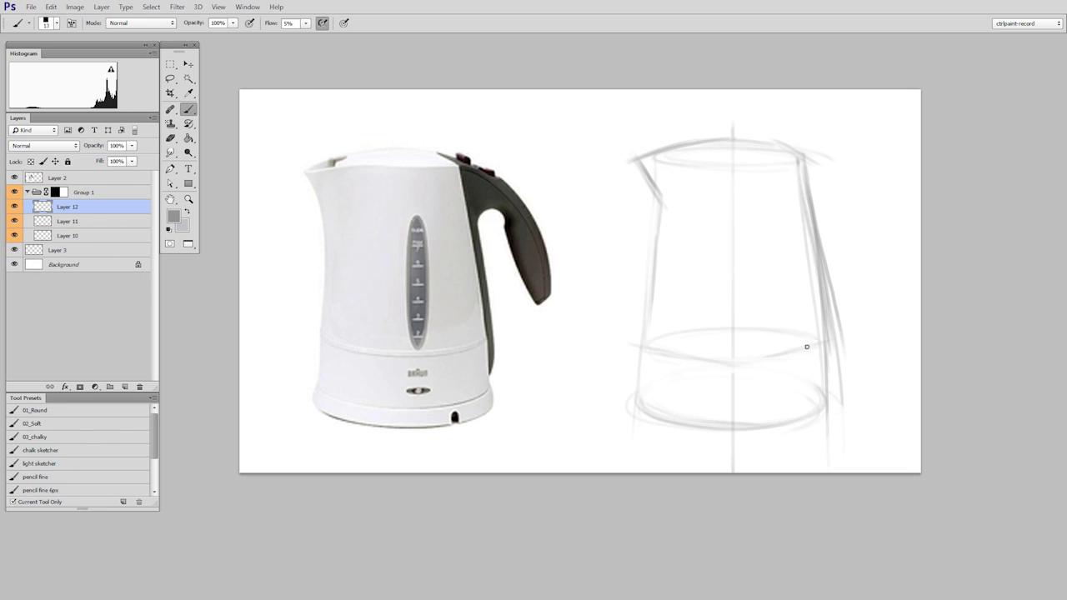
# Step: Sketch the seam ellipse around the lower body with repeated strokes and reinforce the base ellipse
pyautogui.moveTo(642, 344); pyautogui.dragTo(827, 338)
pyautogui.moveTo(652, 339)
pyautogui.mouseDown()
pyautogui.moveTo(829, 335)
pyautogui.moveTo(653, 337)
pyautogui.moveTo(800, 352)
pyautogui.mouseUp()
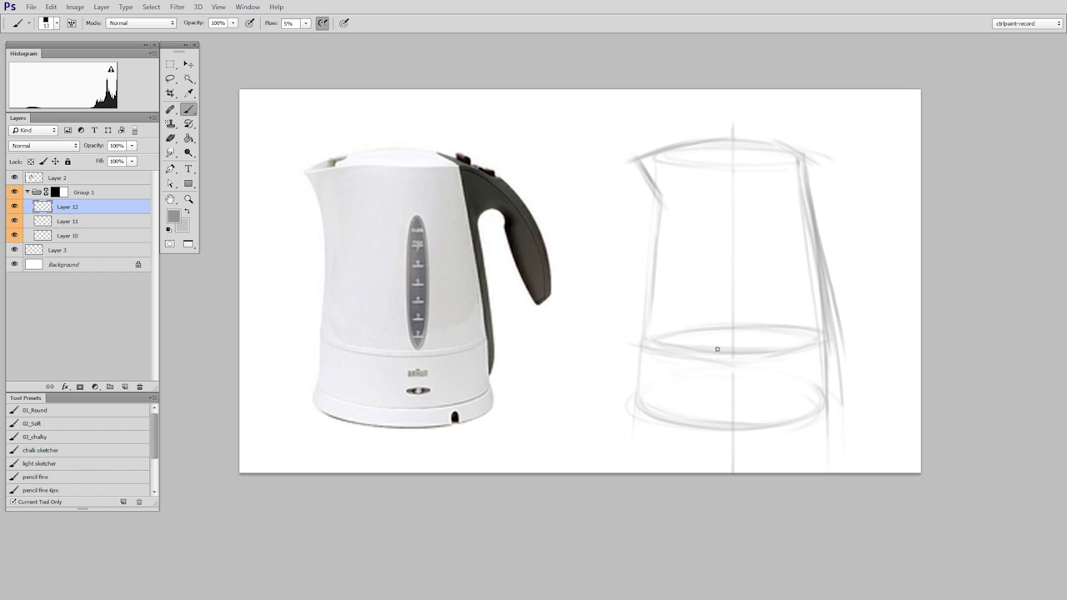
pyautogui.press('e')
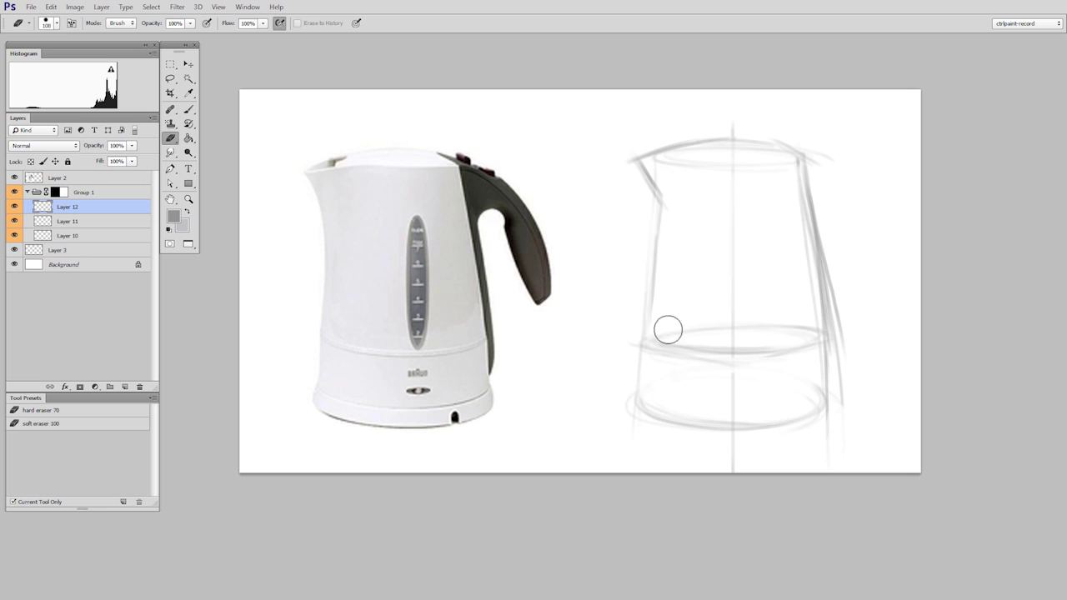
pyautogui.press('b')
pyautogui.moveTo(689, 352); pyautogui.dragTo(813, 348)
pyautogui.moveTo(739, 350); pyautogui.dragTo(794, 347)
pyautogui.moveTo(652, 336); pyautogui.dragTo(649, 346)
pyautogui.moveTo(660, 417)
pyautogui.mouseDown()
pyautogui.moveTo(713, 427)
pyautogui.moveTo(828, 413)
pyautogui.moveTo(748, 431)
pyautogui.mouseUp()
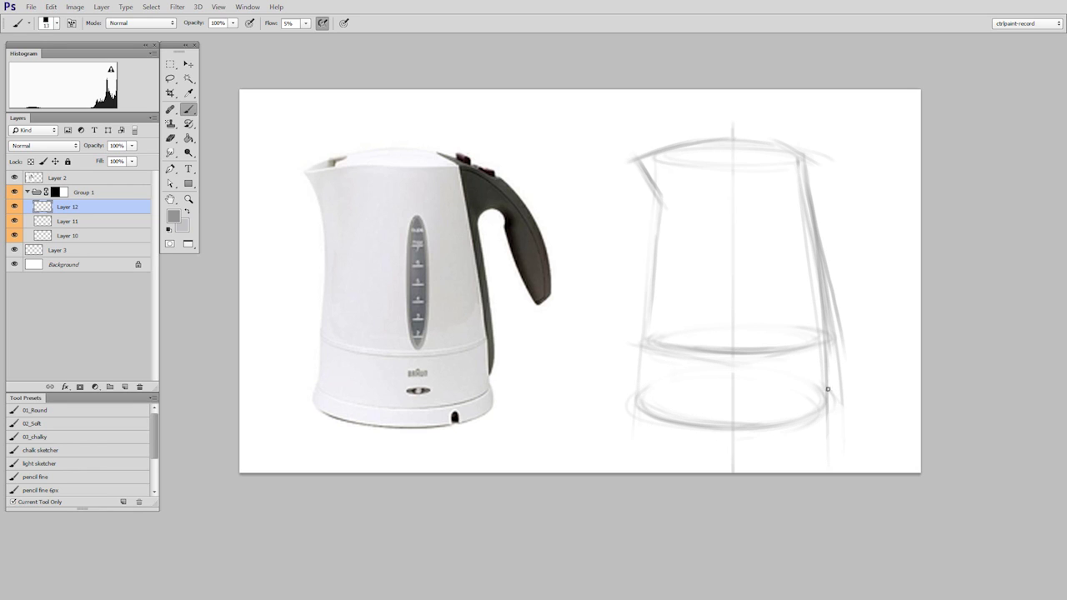
pyautogui.moveTo(639, 396); pyautogui.dragTo(863, 367)
# Step: Merge the sketch layers into one and lighten the stray outer line beside the body's right edge
pyautogui.press('e')
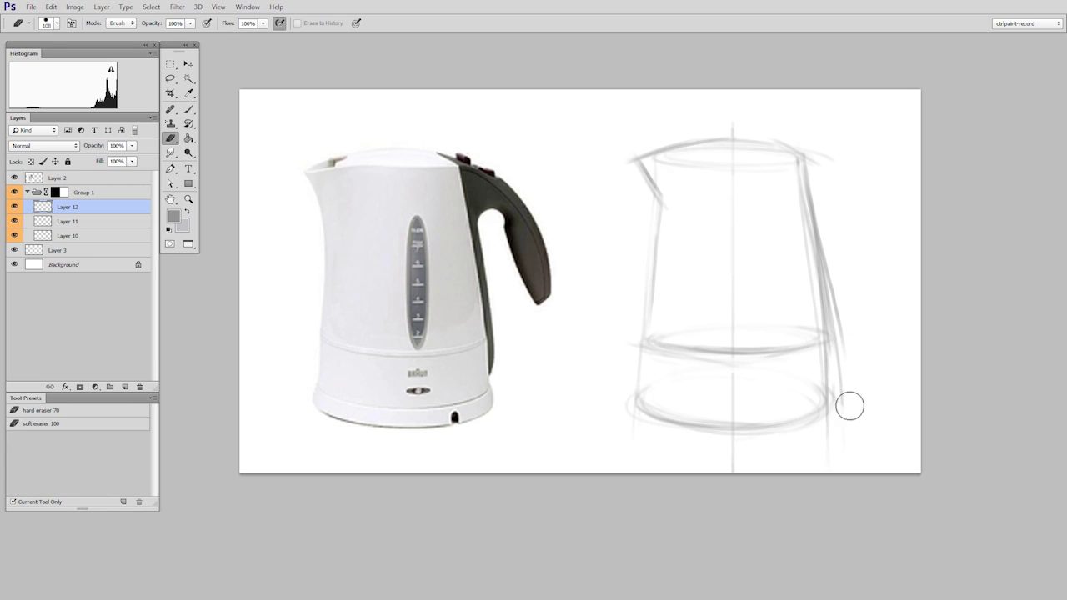
pyautogui.hotkey('ctrl', 'e')
pyautogui.hotkey('ctrl', 'e')
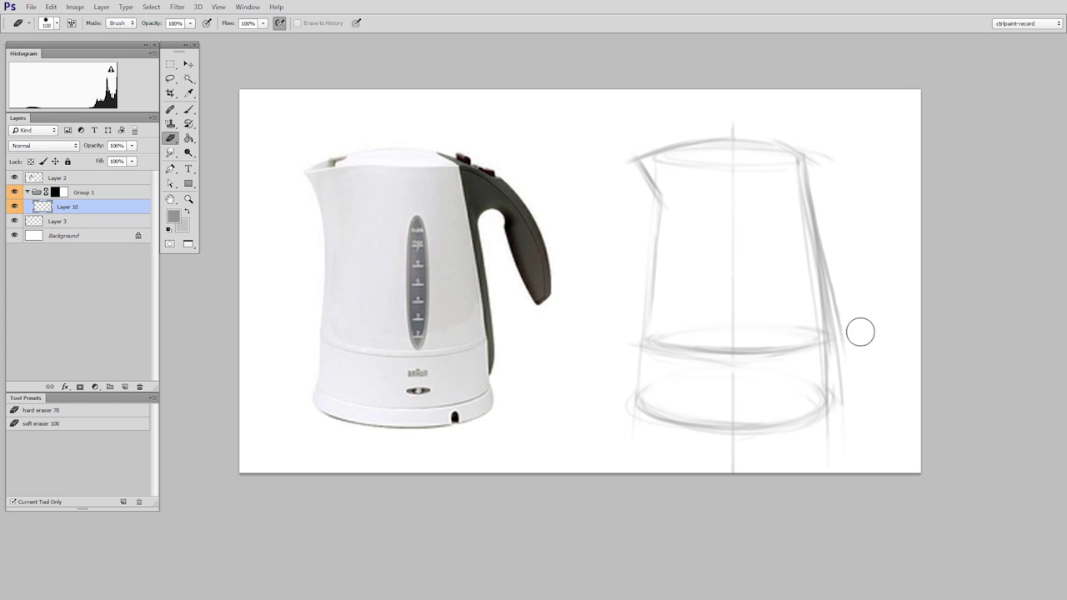
pyautogui.moveTo(860, 331)
pyautogui.mouseDown()
pyautogui.moveTo(828, 211)
pyautogui.moveTo(850, 375)
pyautogui.mouseUp()
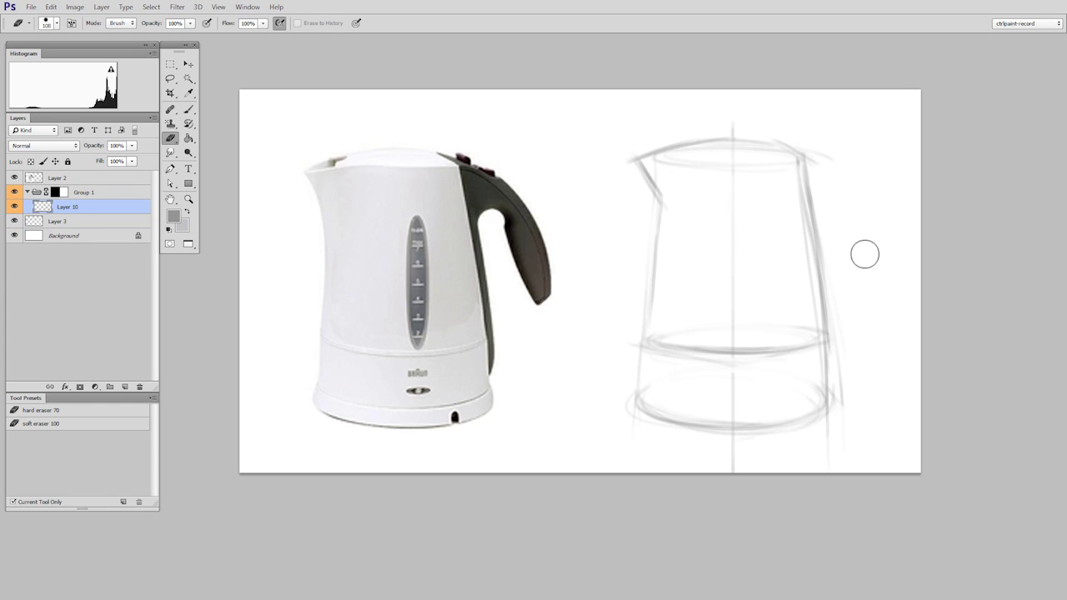
# Step: Sketch the handle's outer curve on a new layer, sweeping from the lid down to the handle tip
pyautogui.press('b')
pyautogui.hotkey('ctrl', 'shift', 'alt', 'n')
pyautogui.moveTo(693, 144)
pyautogui.mouseDown()
pyautogui.moveTo(768, 137)
pyautogui.moveTo(648, 155)
pyautogui.moveTo(780, 140)
pyautogui.moveTo(660, 152)
pyautogui.moveTo(833, 154)
pyautogui.mouseUp()
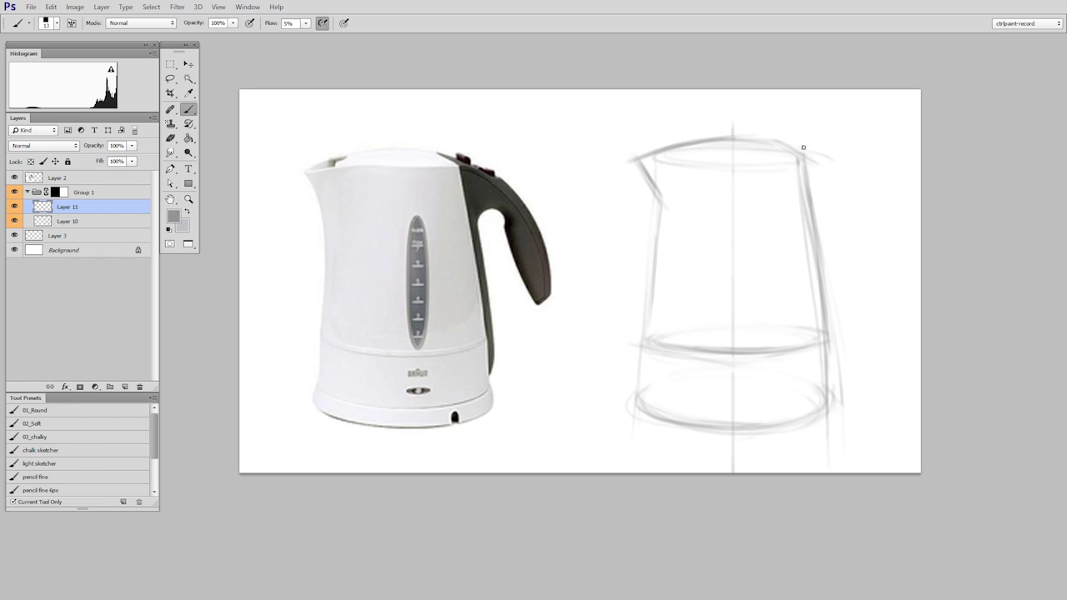
pyautogui.moveTo(749, 137)
pyautogui.mouseDown()
pyautogui.moveTo(810, 151)
pyautogui.moveTo(847, 175)
pyautogui.moveTo(873, 237)
pyautogui.moveTo(884, 312)
pyautogui.mouseUp()
pyautogui.moveTo(817, 150)
pyautogui.mouseDown()
pyautogui.moveTo(852, 182)
pyautogui.moveTo(875, 302)
pyautogui.mouseUp()
pyautogui.moveTo(840, 168)
pyautogui.mouseDown()
pyautogui.moveTo(880, 248)
pyautogui.moveTo(880, 297)
pyautogui.mouseUp()
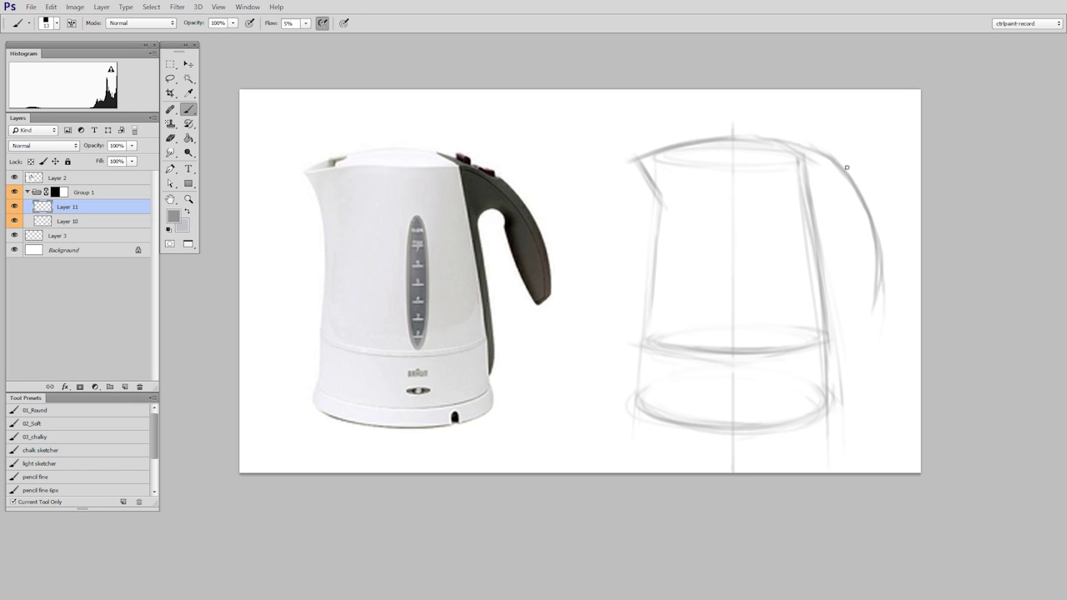
pyautogui.moveTo(847, 167); pyautogui.dragTo(876, 221)
# Step: Trim the overlong handle end and sketch the slanted tip and the grip's inner edge
pyautogui.press('e')
pyautogui.moveTo(872, 328)
pyautogui.mouseDown()
pyautogui.moveTo(889, 310)
pyautogui.moveTo(897, 256)
pyautogui.mouseUp()
pyautogui.press('b')
pyautogui.moveTo(839, 210); pyautogui.dragTo(873, 278)
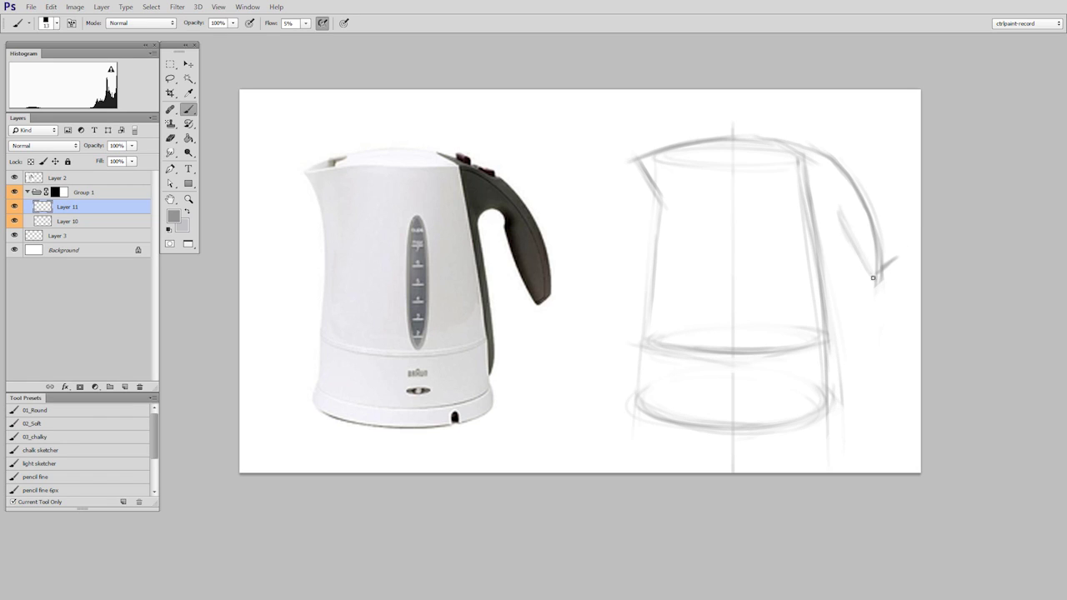
# Step: Sketch a small circle for the finger opening between body and handle, and restate the grip's inner edge
pyautogui.moveTo(824, 221)
pyautogui.mouseDown()
pyautogui.moveTo(838, 203)
pyautogui.moveTo(825, 220)
pyautogui.moveTo(815, 205)
pyautogui.mouseUp()
pyautogui.press('e')
pyautogui.click(830, 205)
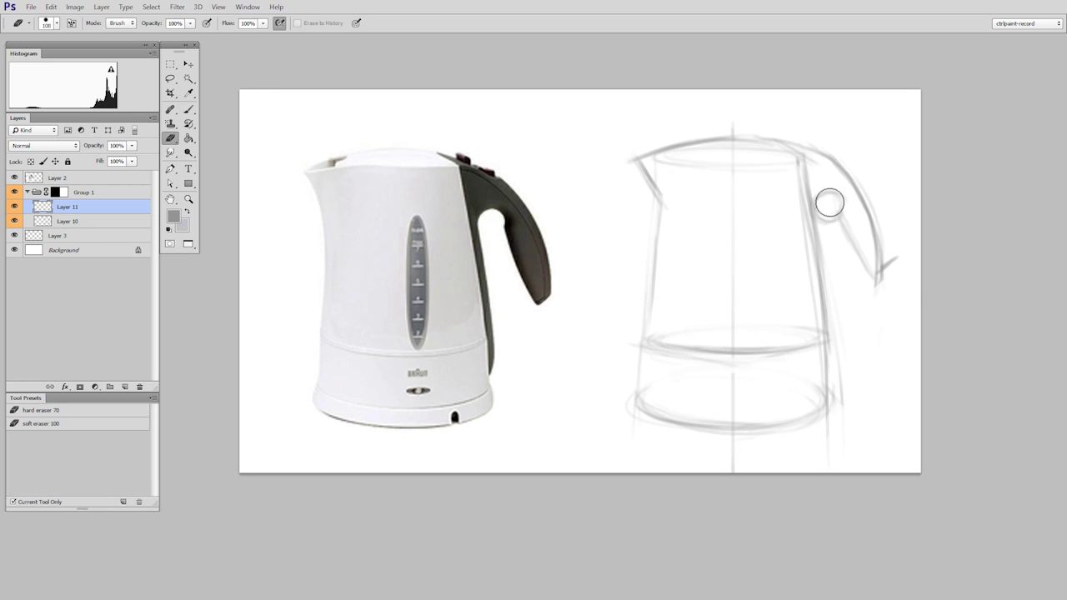
pyautogui.press('b')
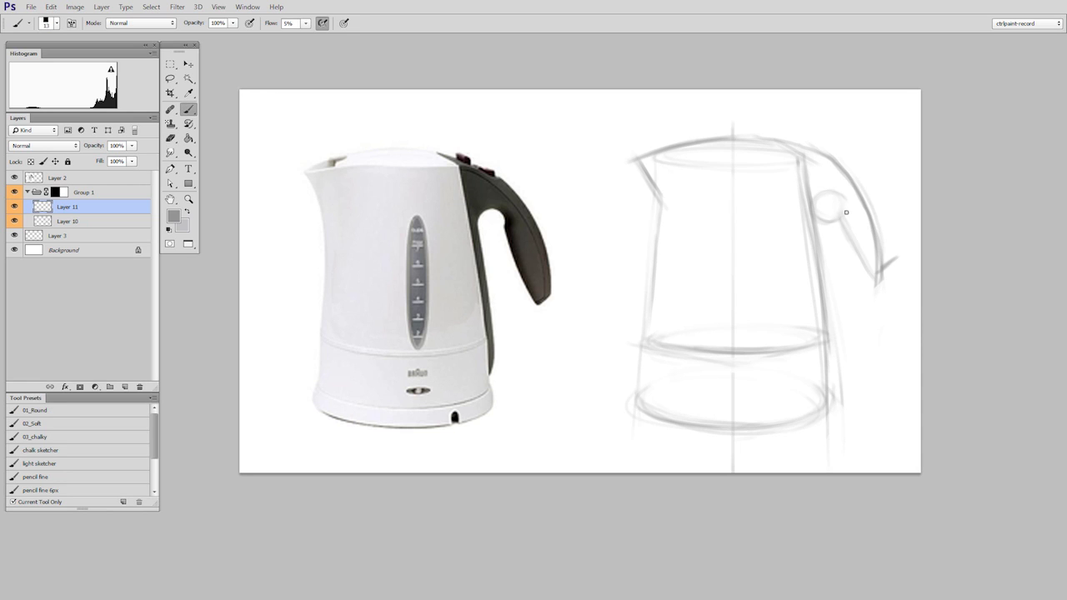
pyautogui.moveTo(847, 203); pyautogui.dragTo(887, 272)
# Step: Add a second outer contour along the handle's back to give the grip thickness
pyautogui.press('e')
pyautogui.press('b')
pyautogui.moveTo(848, 159); pyautogui.dragTo(881, 235)
pyautogui.moveTo(847, 169); pyautogui.dragTo(890, 286)
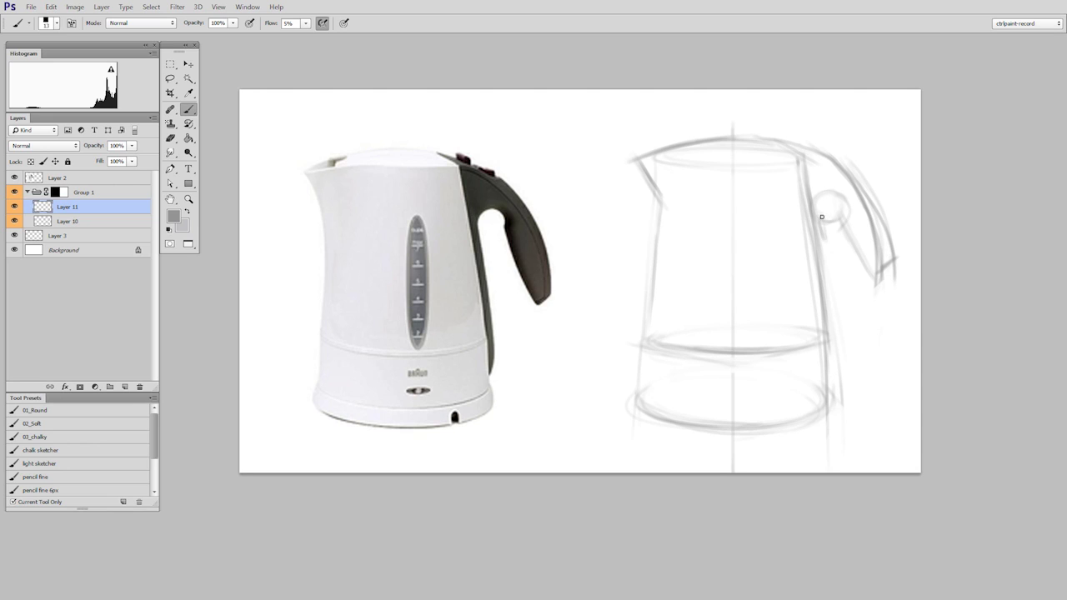
# Step: Sketch the handle's mounting strip running from the finger opening down the body's right side past the seam
pyautogui.moveTo(821, 217)
pyautogui.mouseDown()
pyautogui.moveTo(835, 338)
pyautogui.moveTo(823, 391)
pyautogui.mouseUp()
pyautogui.moveTo(878, 357)
pyautogui.mouseDown()
pyautogui.moveTo(852, 285)
pyautogui.moveTo(877, 344)
pyautogui.mouseUp()
pyautogui.moveTo(834, 297)
pyautogui.mouseDown()
pyautogui.moveTo(822, 221)
pyautogui.moveTo(840, 196)
pyautogui.moveTo(825, 200)
pyautogui.moveTo(841, 229)
pyautogui.mouseUp()
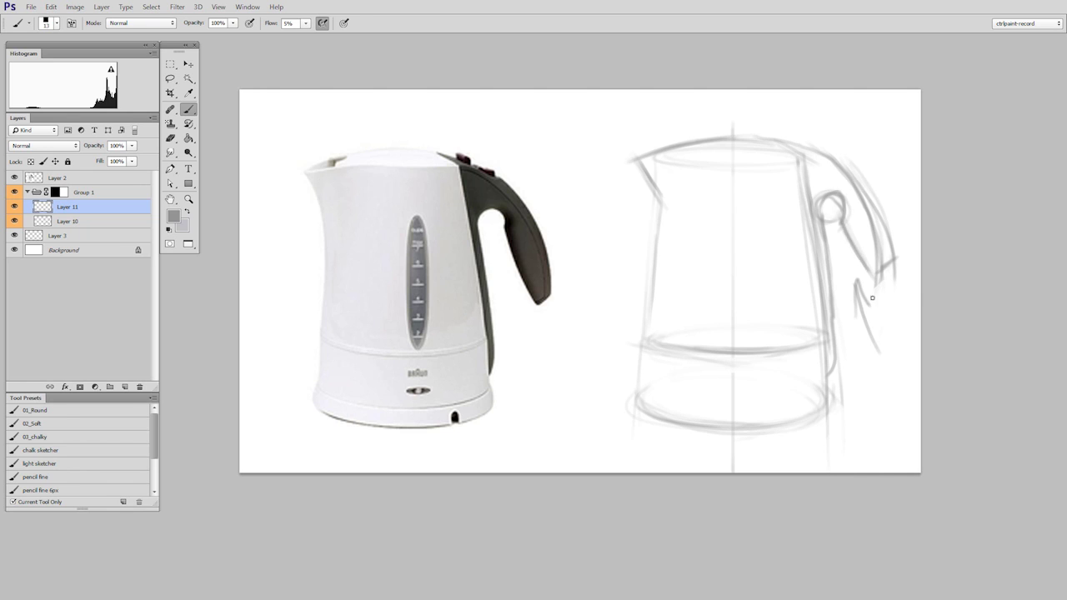
# Step: Erase the stray strokes below the handle tip, and clean up and restate the finger opening's round outline
pyautogui.press('e')
pyautogui.moveTo(853, 278); pyautogui.dragTo(879, 350)
pyautogui.keyDown('alt'); pyautogui.rightClick(837, 203); pyautogui.keyUp('alt')
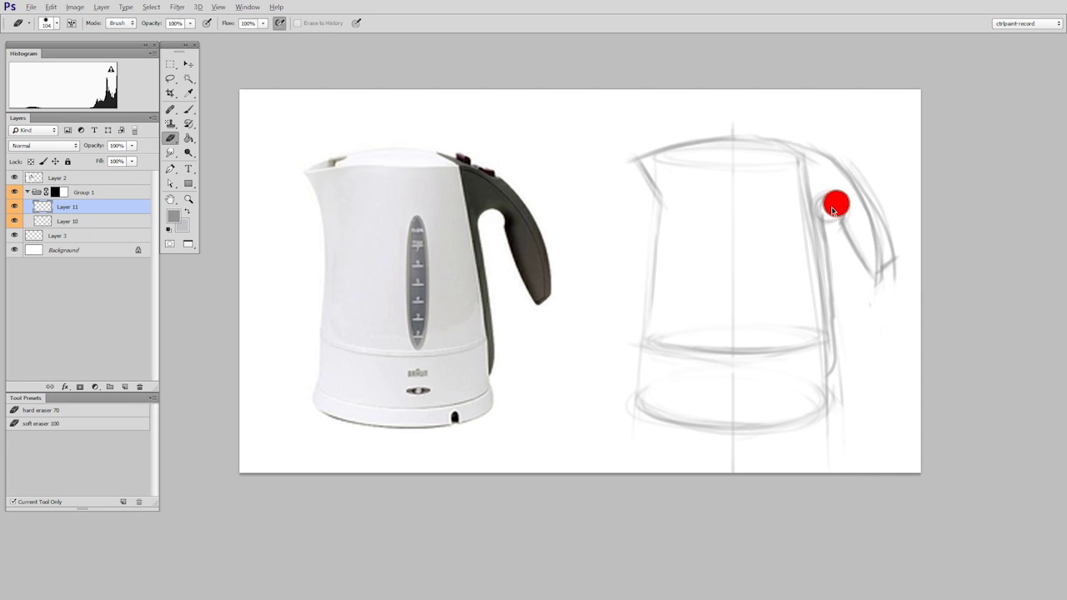
pyautogui.moveTo(838, 205)
pyautogui.mouseDown()
pyautogui.moveTo(830, 210)
pyautogui.moveTo(839, 188)
pyautogui.mouseUp()
pyautogui.keyDown('alt'); pyautogui.rightClick(838, 189); pyautogui.keyUp('alt')
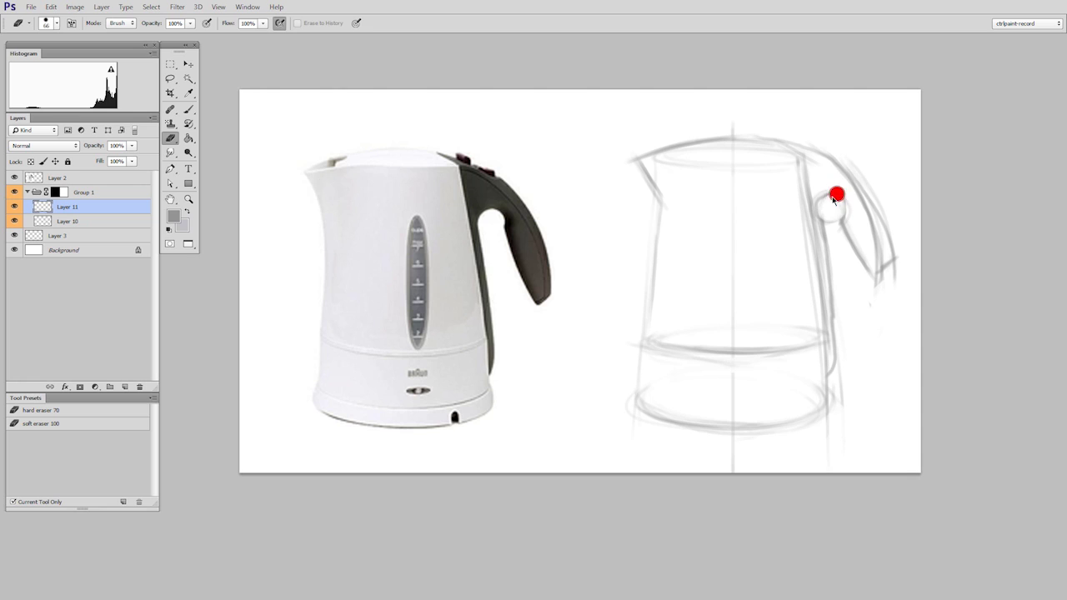
pyautogui.press('b')
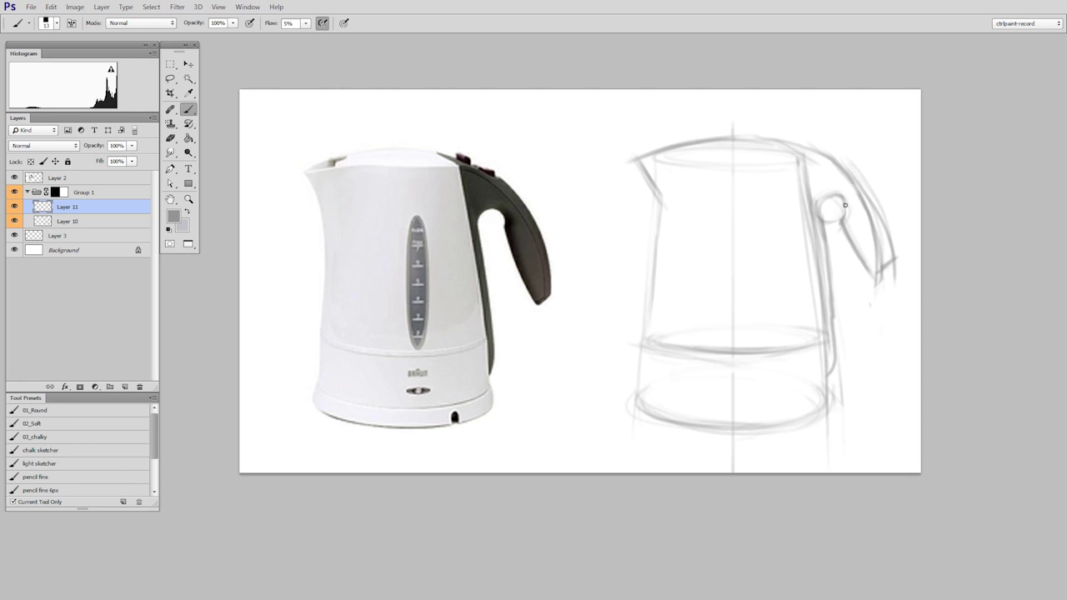
pyautogui.moveTo(845, 205); pyautogui.dragTo(843, 217)
# Step: Restate the handle's curved back contour down to its tip and erase the excess lines
pyautogui.moveTo(835, 156); pyautogui.dragTo(885, 261)
pyautogui.moveTo(842, 158); pyautogui.dragTo(883, 310)
pyautogui.press('e')
pyautogui.moveTo(859, 208)
pyautogui.mouseDown()
pyautogui.moveTo(873, 296)
pyautogui.moveTo(900, 255)
pyautogui.mouseUp()
pyautogui.press('b')
# Step: On a new layer, restate the rim under the lid and the body's right edge, fitting them with Free Transform
pyautogui.hotkey('ctrl', 'shift', 'alt', 'n')
pyautogui.moveTo(636, 160)
pyautogui.mouseDown()
pyautogui.moveTo(803, 155)
pyautogui.moveTo(828, 342)
pyautogui.mouseUp()
pyautogui.hotkey('ctrl', 't')
pyautogui.press('Return')
# Step: On a new layer, sketch a tall narrow ellipse for the water gauge and adjust its fit with Free Transform
pyautogui.hotkey('ctrl', 'shift', 'alt', 'n')
pyautogui.moveTo(763, 199)
pyautogui.mouseDown()
pyautogui.moveTo(757, 333)
pyautogui.moveTo(772, 310)
pyautogui.mouseUp()
pyautogui.moveTo(759, 200); pyautogui.dragTo(767, 336)
pyautogui.hotkey('ctrl', 't')
pyautogui.moveTo(782, 224); pyautogui.dragTo(780, 224)
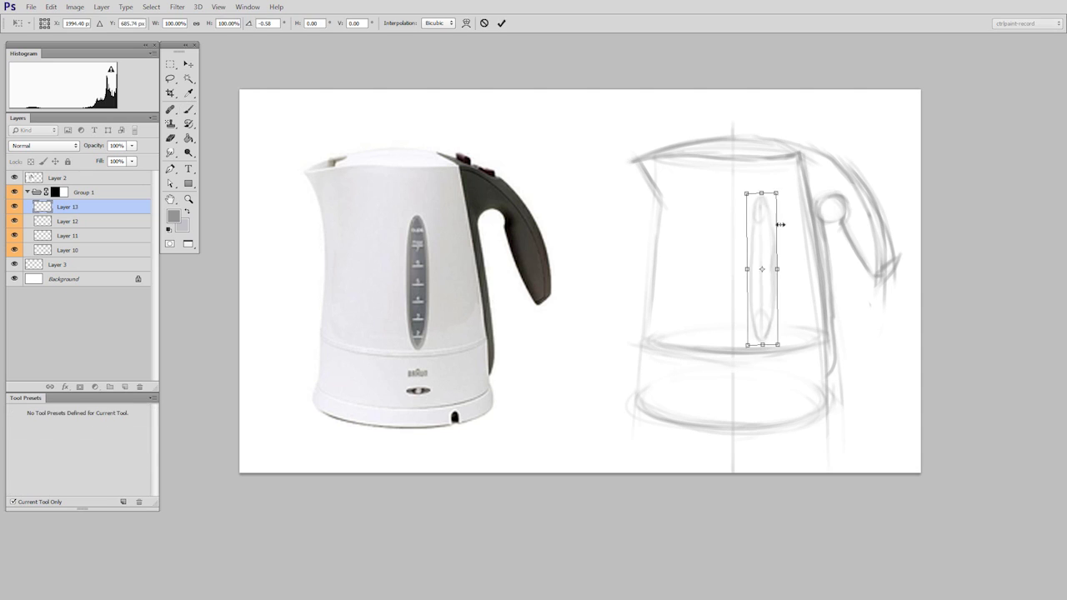
pyautogui.press('Return')
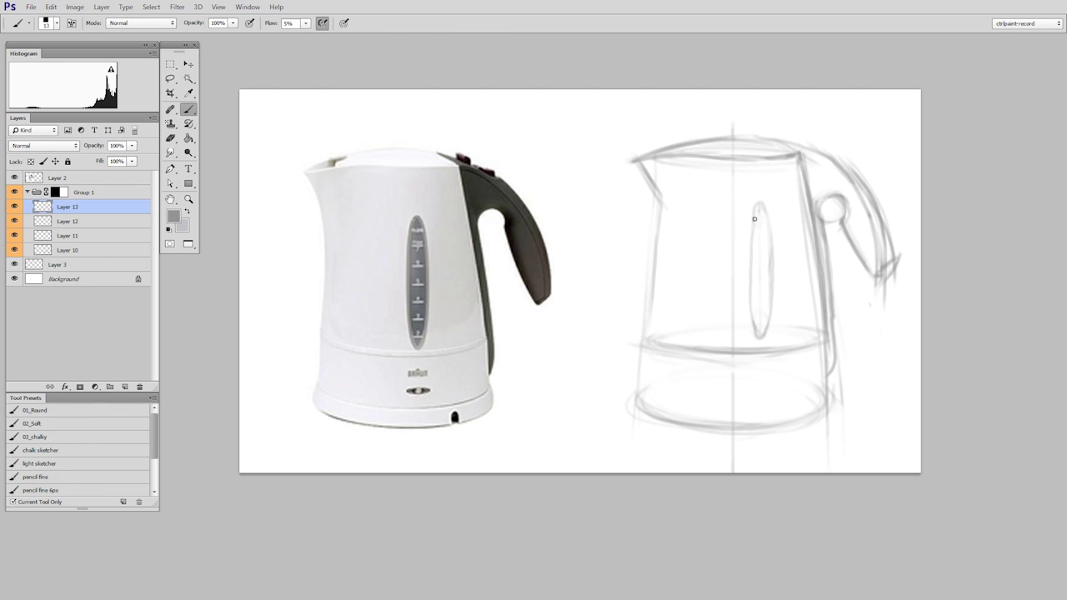
# Step: Refine the water gauge's pointed upper and lower ends, erasing the rough overlaps with a smaller eraser
pyautogui.moveTo(764, 210); pyautogui.dragTo(765, 229)
pyautogui.moveTo(760, 333)
pyautogui.mouseDown()
pyautogui.moveTo(768, 319)
pyautogui.moveTo(756, 336)
pyautogui.mouseUp()
pyautogui.press('e')
pyautogui.keyDown('alt'); pyautogui.rightClick(759, 336); pyautogui.keyUp('alt')
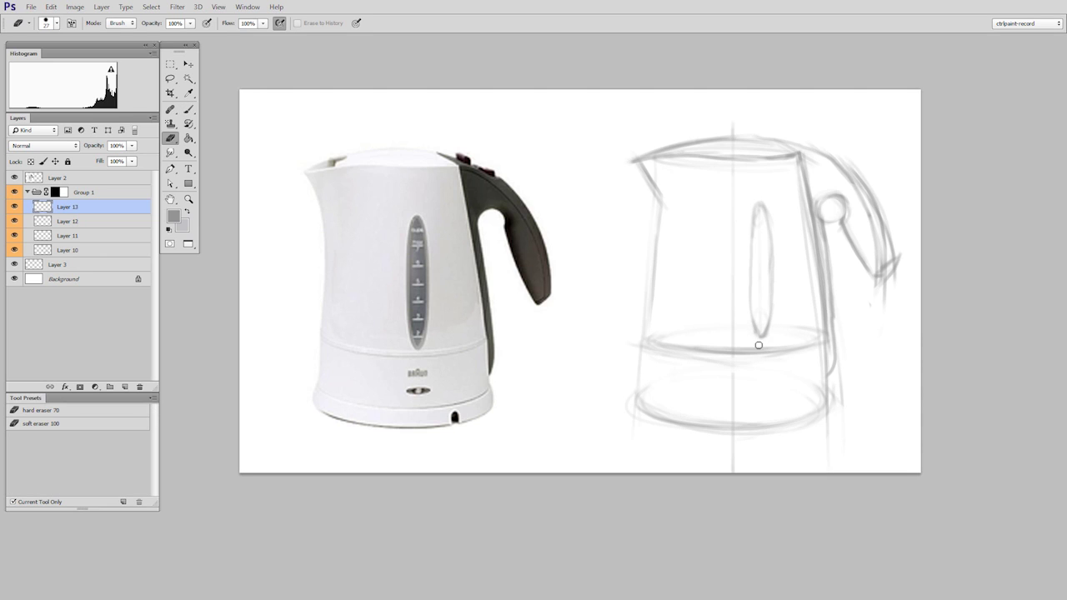
pyautogui.press('b')
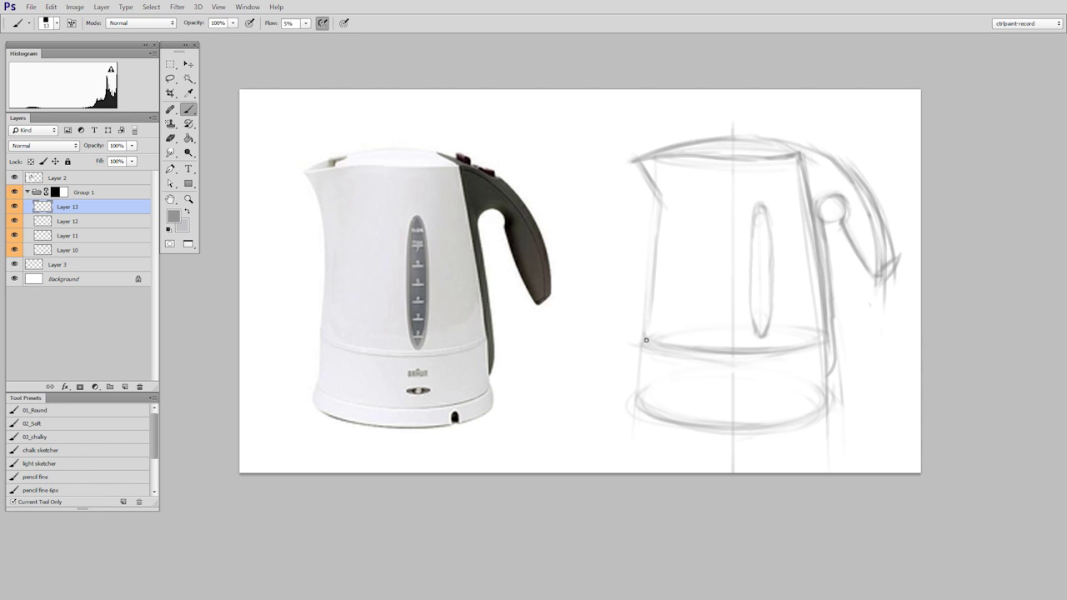
# Step: Restate the seam curve across the body and darken the lid's edge near the spout
pyautogui.moveTo(645, 340); pyautogui.dragTo(818, 345)
pyautogui.press('e')
pyautogui.press('b')
pyautogui.moveTo(664, 154)
pyautogui.mouseDown()
pyautogui.moveTo(684, 148)
pyautogui.moveTo(664, 151)
pyautogui.mouseUp()
pyautogui.press('e')
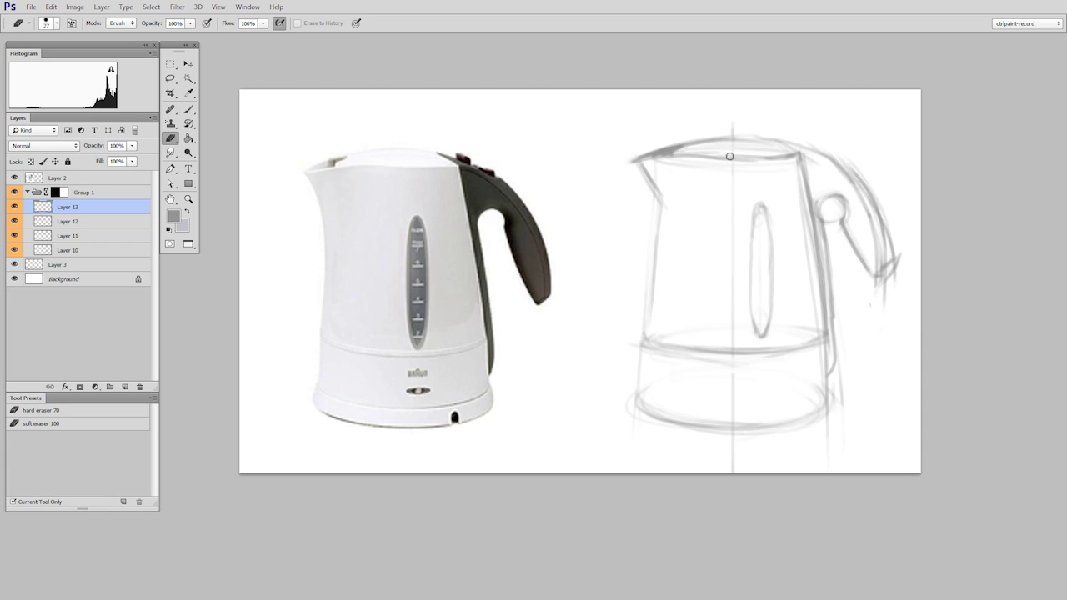
# Step: Merge the group's upper sketch layers down into Layer 10 and lighten the heavy rim line under the lid
pyautogui.hotkey('ctrl', 'e')
pyautogui.hotkey('ctrl', 'e')
pyautogui.hotkey('ctrl', 'e')
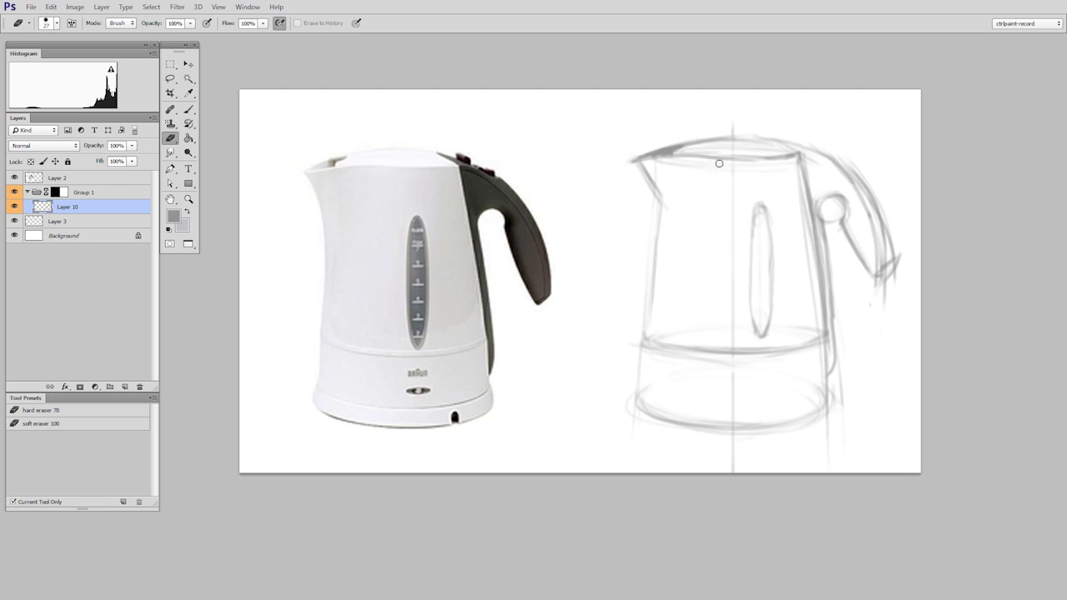
pyautogui.moveTo(667, 160)
pyautogui.mouseDown()
pyautogui.moveTo(806, 169)
pyautogui.moveTo(664, 158)
pyautogui.moveTo(791, 153)
pyautogui.mouseUp()
pyautogui.press('b')
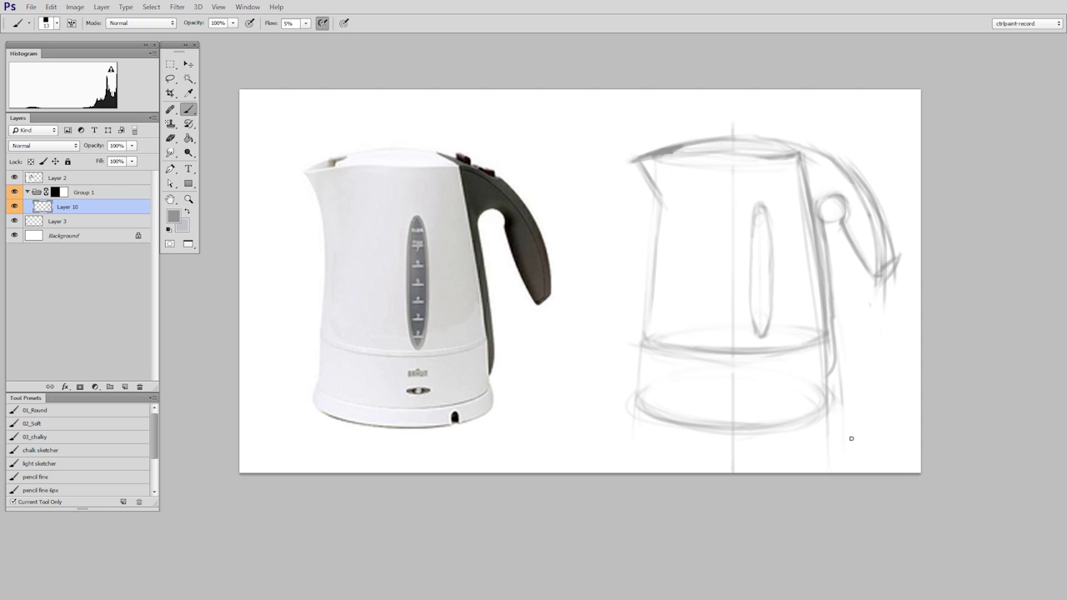
# Step: Draw temporary horizontal proportion guides across the reference kettle and the sketched body on new layers, and erase them
pyautogui.hotkey('ctrl', 'shift', 'alt', 'n')
pyautogui.moveTo(319, 290)
pyautogui.mouseDown()
pyautogui.moveTo(405, 280)
pyautogui.moveTo(472, 286)
pyautogui.moveTo(349, 293)
pyautogui.moveTo(371, 284)
pyautogui.moveTo(462, 288)
pyautogui.moveTo(363, 296)
pyautogui.moveTo(558, 295)
pyautogui.mouseUp()
pyautogui.press('e')
pyautogui.rightClick(448, 320)
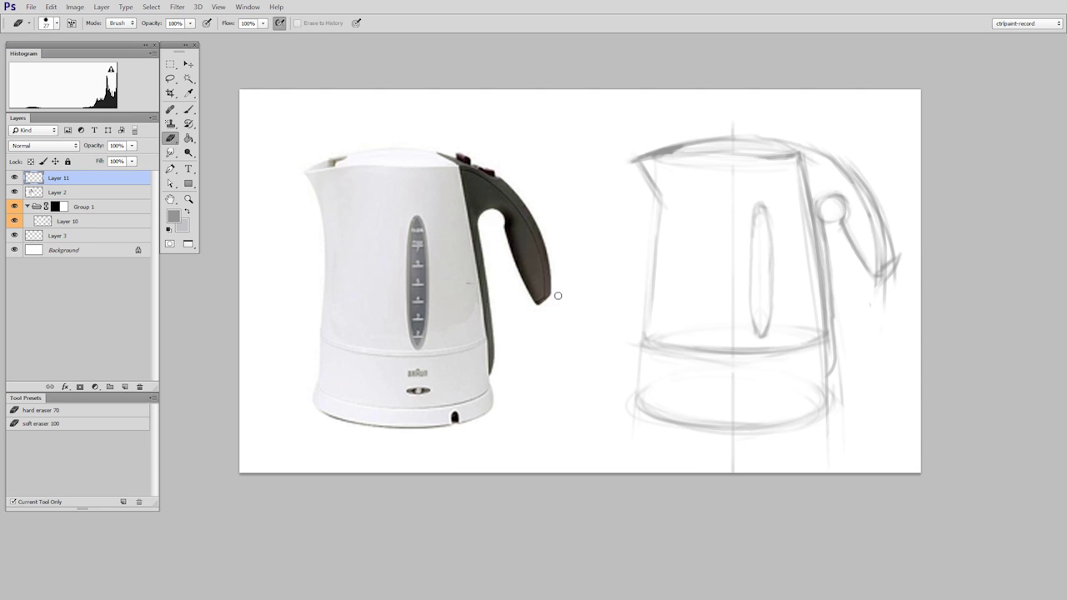
pyautogui.press('b')
pyautogui.hotkey('ctrl', 'shift', 'alt', 'n')
pyautogui.moveTo(657, 272); pyautogui.dragTo(736, 273)
pyautogui.moveTo(781, 267)
pyautogui.mouseDown()
pyautogui.moveTo(823, 266)
pyautogui.moveTo(657, 271)
pyautogui.mouseUp()
pyautogui.press('e')
pyautogui.keyDown('alt'); pyautogui.rightClick(794, 303); pyautogui.keyUp('alt')
pyautogui.press('b')
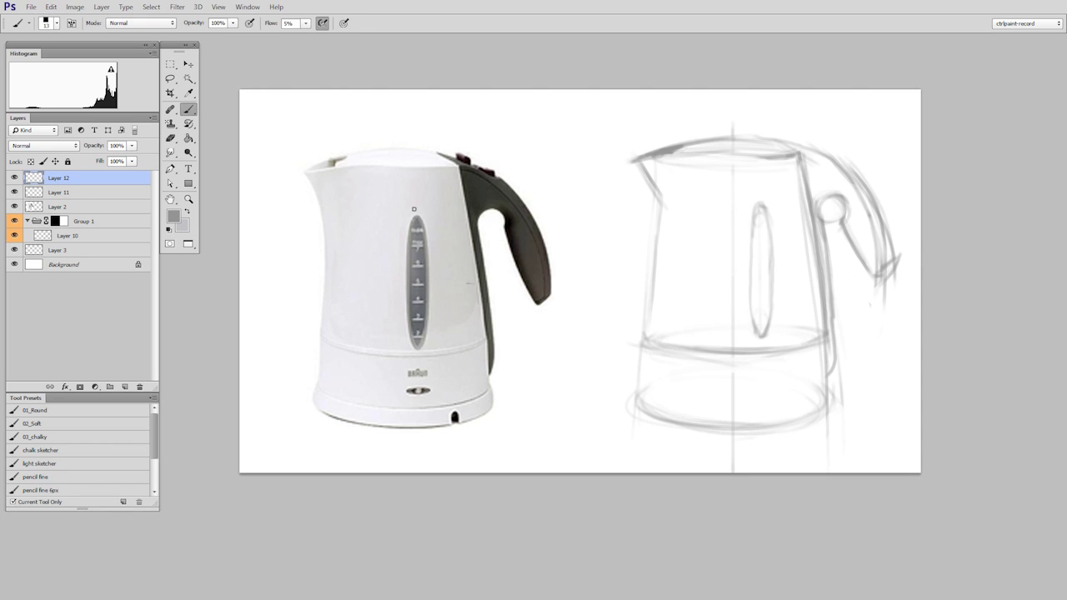
# Step: Draw temporary guide strokes from the reference kettle's gauge top toward its finger opening, and erase them
pyautogui.moveTo(418, 198)
pyautogui.mouseDown()
pyautogui.moveTo(421, 218)
pyautogui.moveTo(488, 215)
pyautogui.mouseUp()
pyautogui.press('e')
pyautogui.press('b')
pyautogui.press('e')
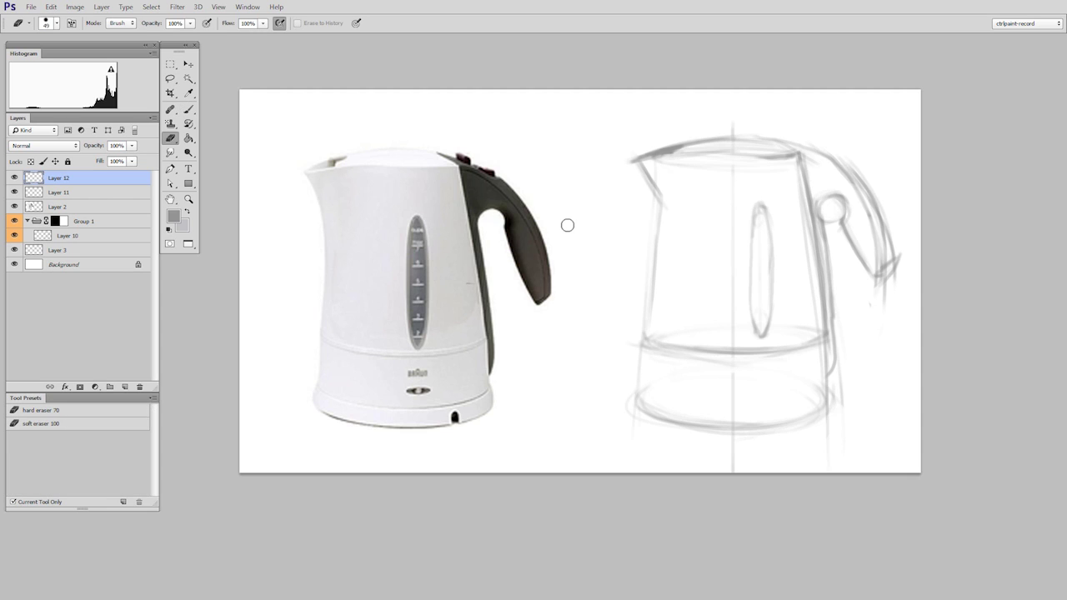
# Step: On Layer 10, compare the finger opening's height with the water gauge and lower the gauge's upper end
pyautogui.click(83, 238)
pyautogui.press('b')
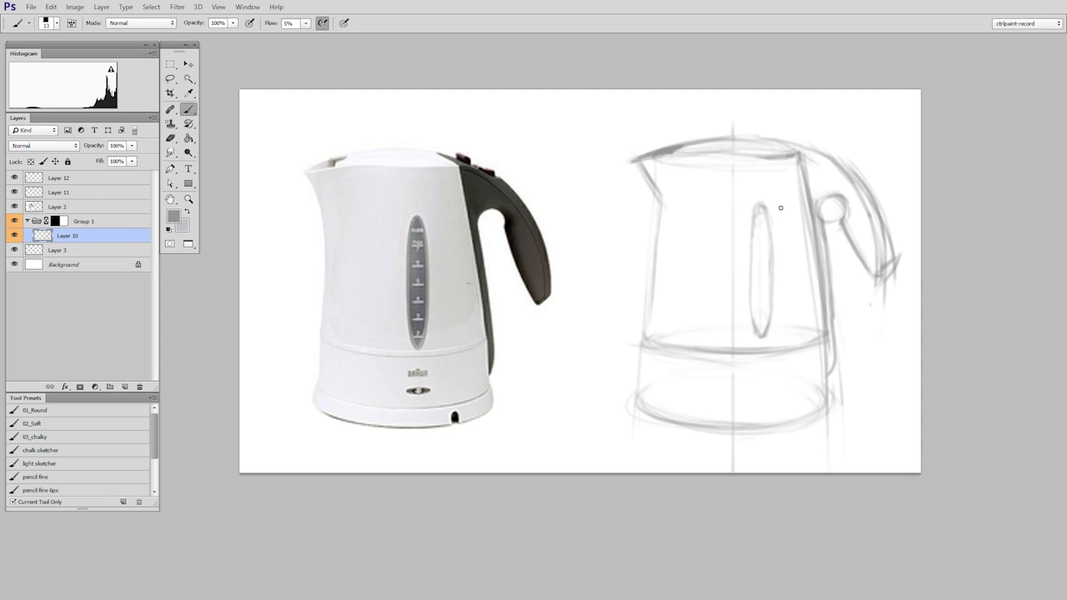
pyautogui.moveTo(820, 205)
pyautogui.mouseDown()
pyautogui.moveTo(841, 198)
pyautogui.moveTo(843, 208)
pyautogui.moveTo(836, 201)
pyautogui.mouseUp()
pyautogui.press('e')
pyautogui.moveTo(750, 209); pyautogui.dragTo(763, 207)
# Step: Clean up the finger opening and the grip's inner edge, and restate the handle's outer contour near the tip
pyautogui.press('b')
pyautogui.press('e')
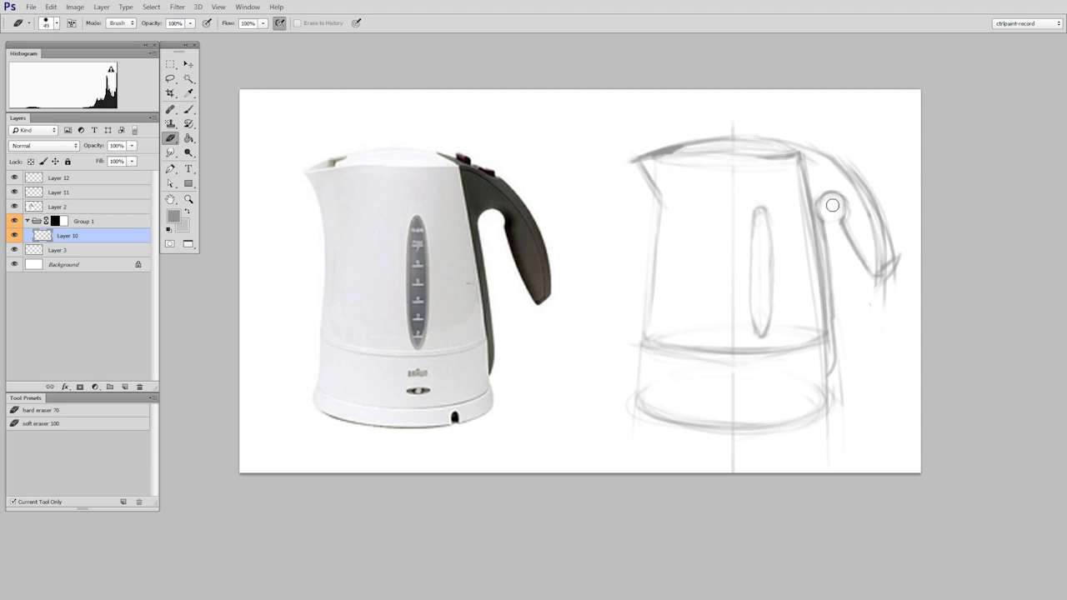
pyautogui.moveTo(832, 205)
pyautogui.mouseDown()
pyautogui.moveTo(833, 232)
pyautogui.moveTo(861, 272)
pyautogui.mouseUp()
pyautogui.press('b')
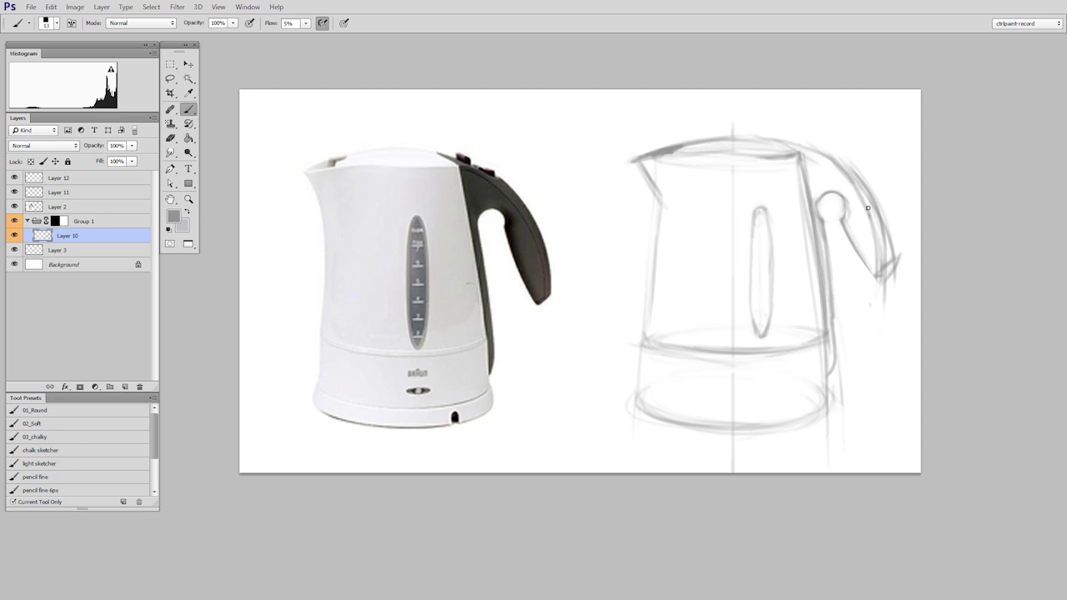
pyautogui.moveTo(868, 208)
pyautogui.mouseDown()
pyautogui.moveTo(884, 273)
pyautogui.moveTo(897, 251)
pyautogui.mouseUp()
# Step: Scale the whole kettle sketch down slightly about its centre with Free Transform
pyautogui.hotkey('ctrl', 't')
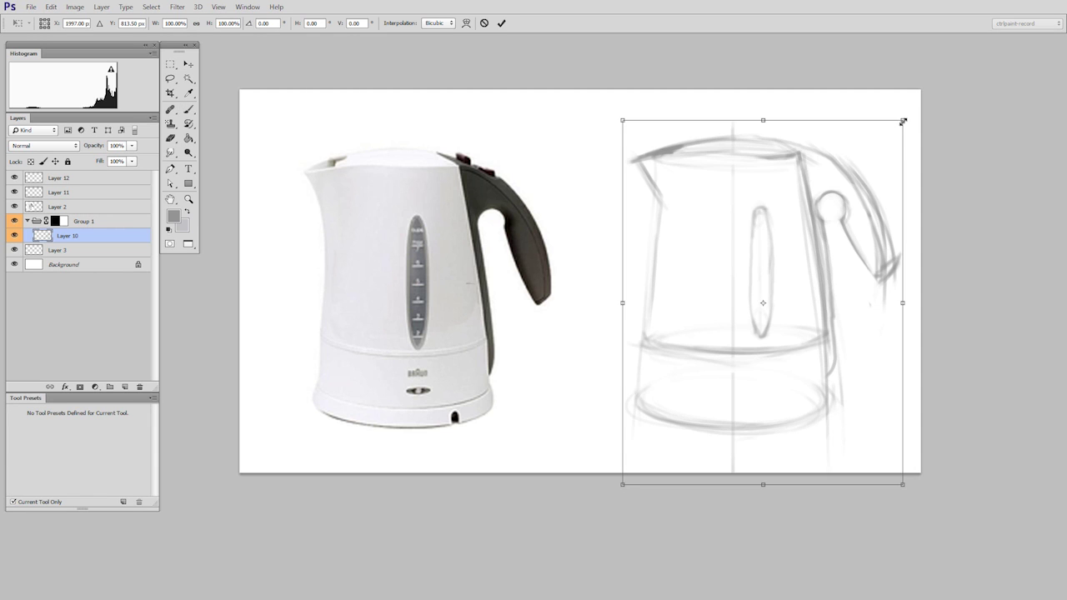
pyautogui.moveTo(903, 120); pyautogui.dragTo(889, 133)
pyautogui.press('Return')
# Step: Restate the lower body's sides and the base's right corner, lightening the surrounding construction lines
pyautogui.press('b')
pyautogui.moveTo(832, 395); pyautogui.dragTo(819, 415)
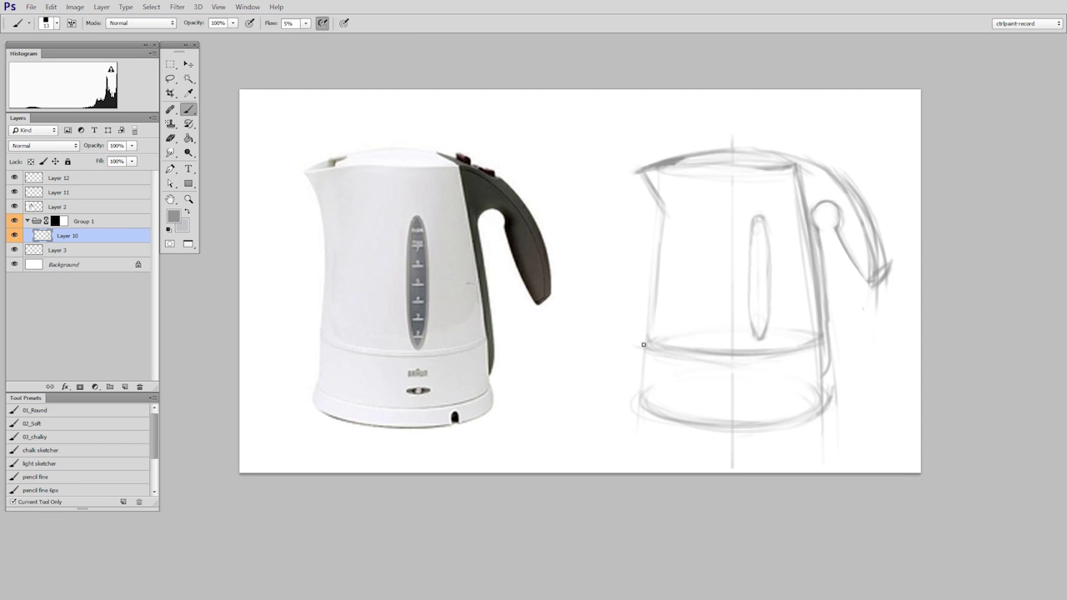
pyautogui.moveTo(642, 343); pyautogui.dragTo(643, 403)
pyautogui.press('e')
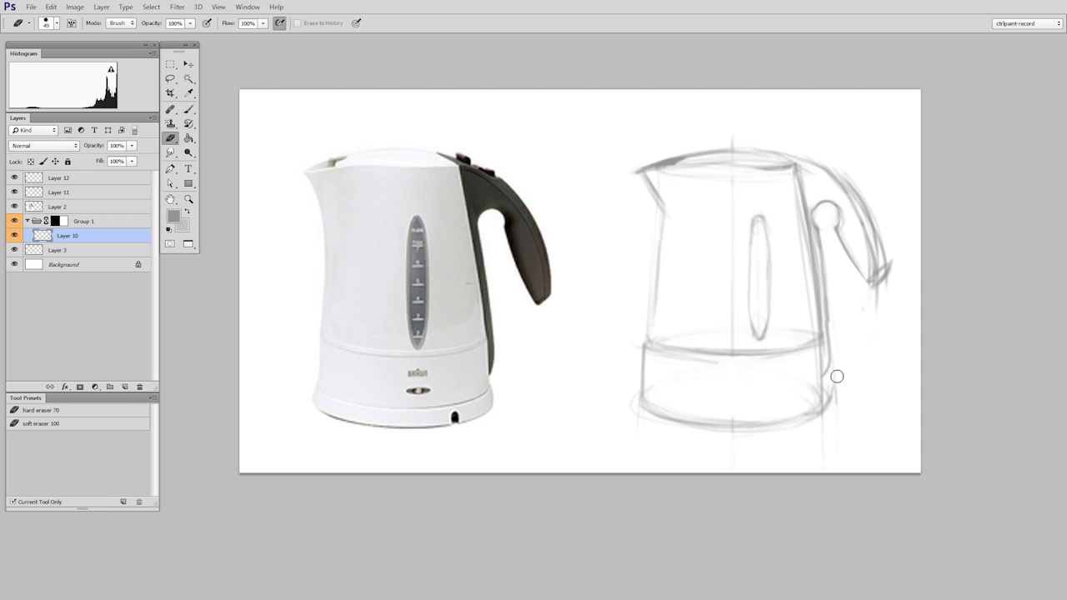
pyautogui.press('b')
pyautogui.moveTo(825, 389); pyautogui.dragTo(807, 422)
pyautogui.press('e')
pyautogui.press('b')
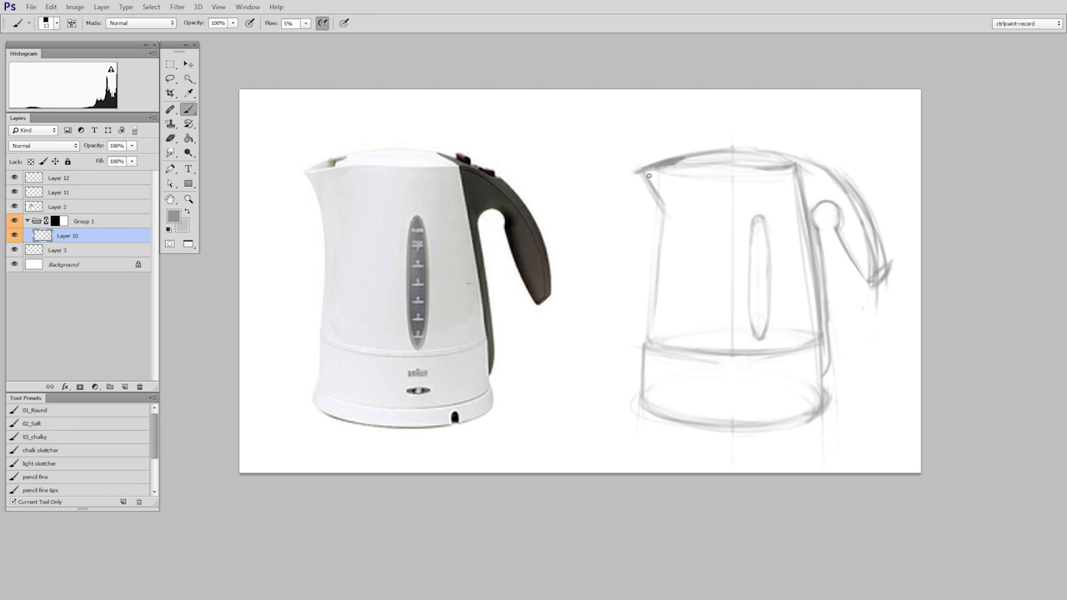
# Step: Shorten the spout tip and restate the body's left contour from the spout down to the base
pyautogui.moveTo(644, 174); pyautogui.dragTo(661, 229)
pyautogui.press('e')
pyautogui.press('b')
pyautogui.moveTo(657, 230)
pyautogui.mouseDown()
pyautogui.moveTo(635, 410)
pyautogui.moveTo(785, 426)
pyautogui.mouseUp()
# Step: Sketch the base's flared right corner and lighten the rough lines along the body's right side
pyautogui.moveTo(821, 383)
pyautogui.mouseDown()
pyautogui.moveTo(830, 414)
pyautogui.moveTo(824, 389)
pyautogui.moveTo(839, 402)
pyautogui.mouseUp()
pyautogui.press('e')
pyautogui.press('b')
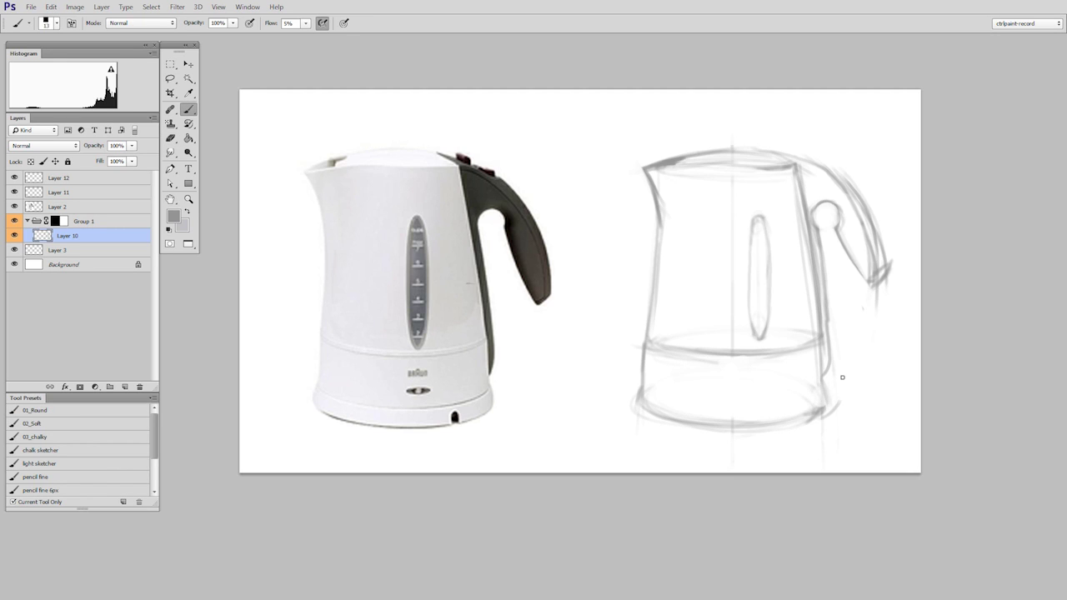
pyautogui.press('e')
pyautogui.moveTo(796, 202); pyautogui.dragTo(799, 246)
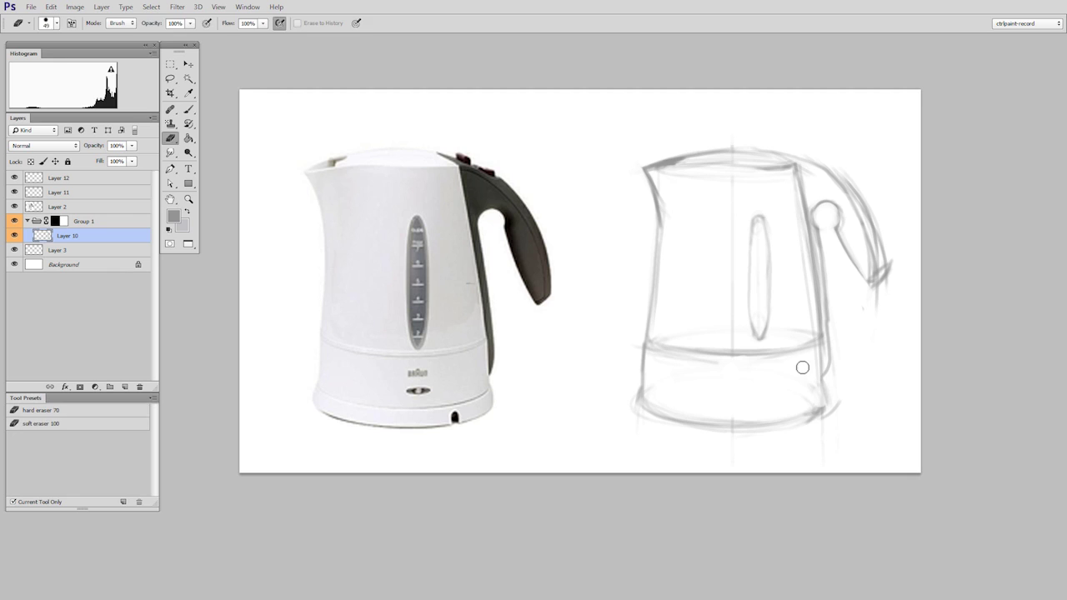
# Step: Restate the lid's curve toward the handle and sketch the raised buttons along the handle's upper edge
pyautogui.press('b')
pyautogui.press('alt')
pyautogui.press('alt')
pyautogui.moveTo(708, 152); pyautogui.dragTo(795, 157)
pyautogui.moveTo(800, 152); pyautogui.dragTo(820, 163)
pyautogui.moveTo(826, 164); pyautogui.dragTo(845, 178)
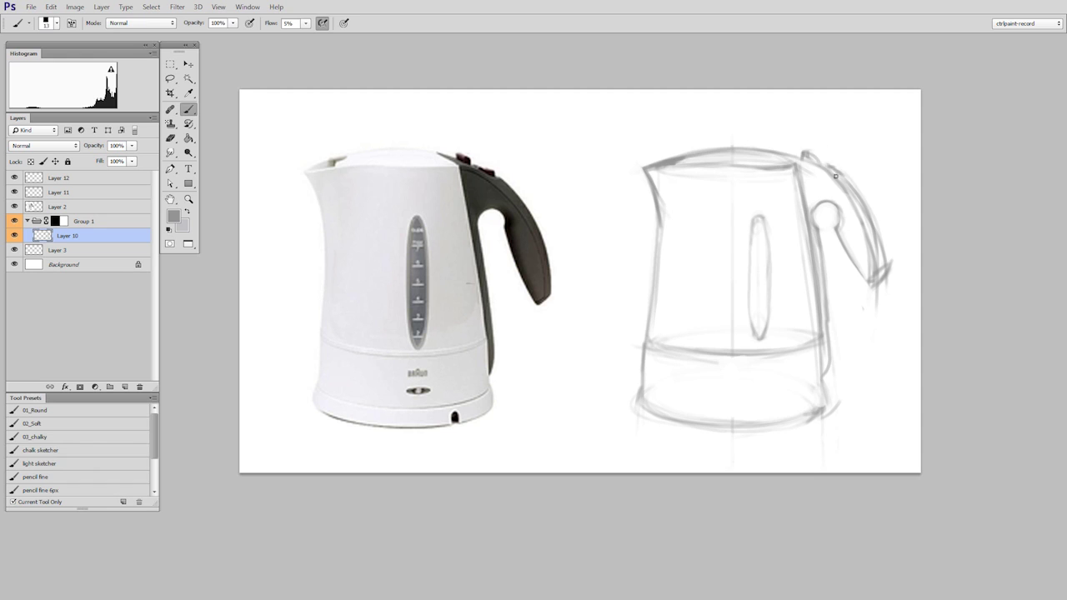
pyautogui.press('e')
pyautogui.press('b')
# Step: Restate the lower body's right edge down to the base and sketch the small oval badge on its front
pyautogui.moveTo(827, 372); pyautogui.dragTo(820, 417)
pyautogui.moveTo(743, 395); pyautogui.dragTo(774, 394)
pyautogui.press('e')
pyautogui.press('b')
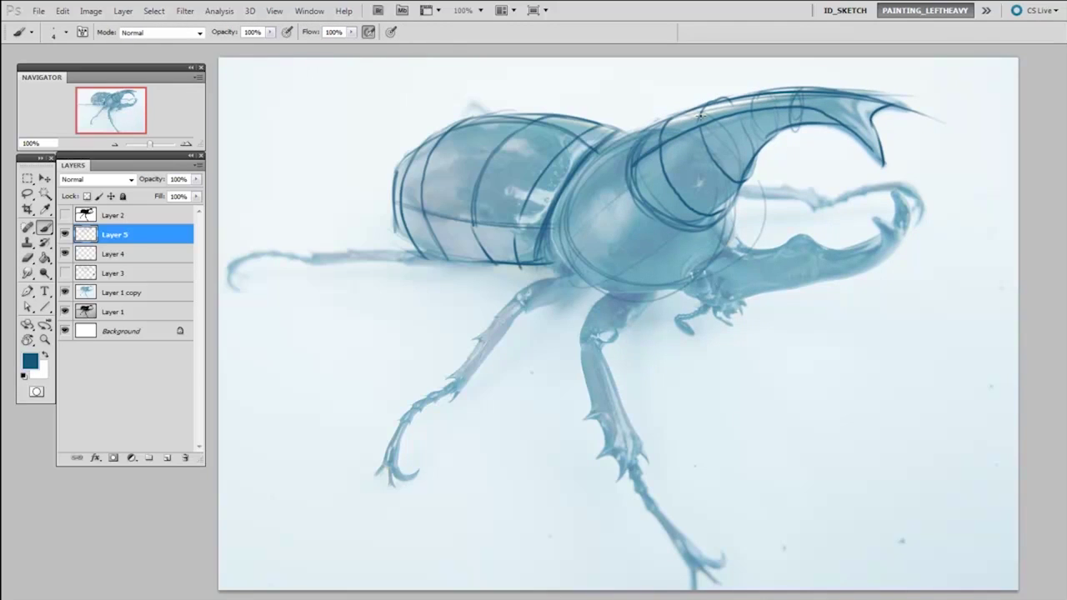
# Step: On the beetle image's Layer 5, draw cross-contour lines over the thorax and outline the head with a smaller brush
pyautogui.moveTo(625, 164); pyautogui.dragTo(573, 253)
pyautogui.moveTo(641, 212); pyautogui.dragTo(614, 278)
pyautogui.moveTo(674, 230); pyautogui.dragTo(666, 279)
pyautogui.moveTo(690, 232); pyautogui.dragTo(707, 257)
pyautogui.press('[')
pyautogui.moveTo(727, 217)
pyautogui.mouseDown()
pyautogui.moveTo(738, 239)
pyautogui.moveTo(688, 283)
pyautogui.mouseUp()
pyautogui.moveTo(739, 238); pyautogui.dragTo(685, 281)
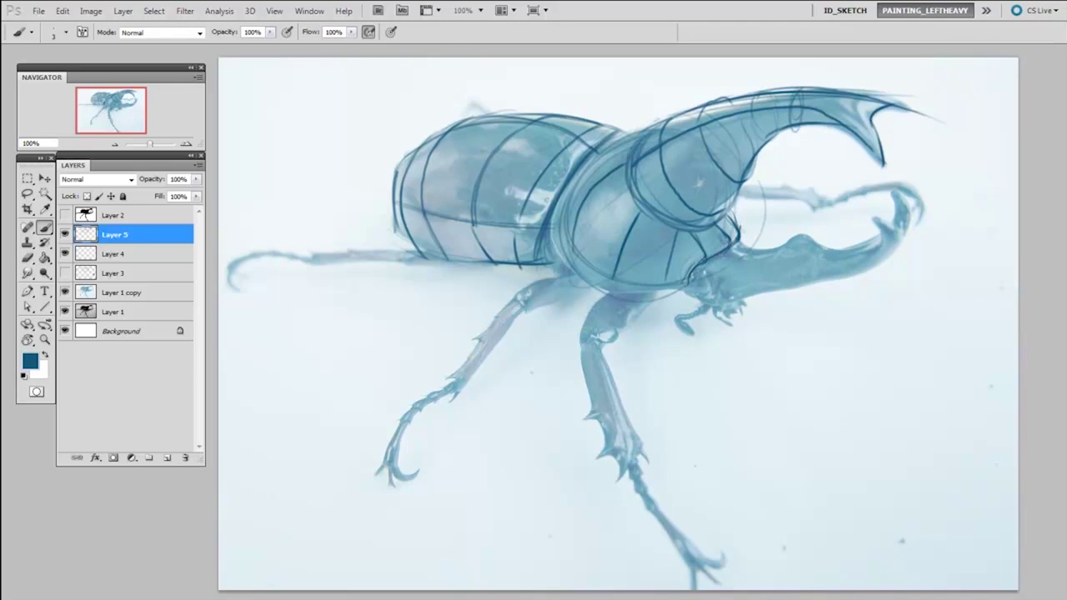